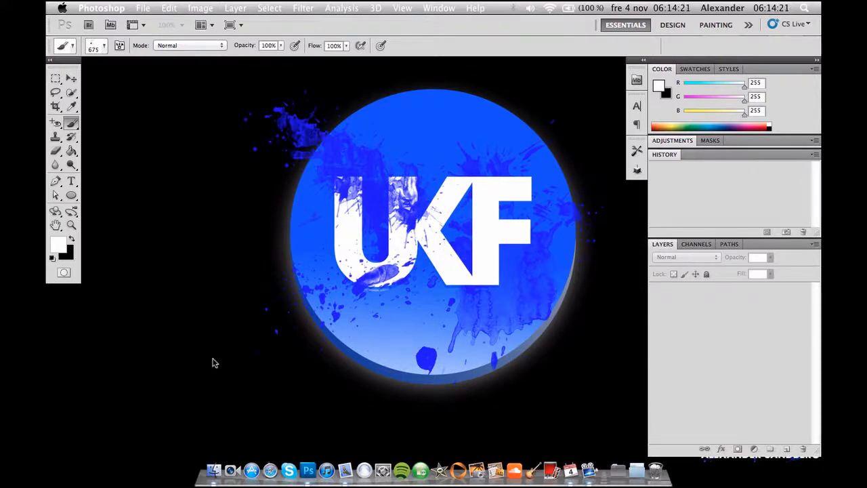
- Switch to Photoshop and create a new 1280 × 800 pixel RGB document at 150 pixels/inch with a white background
{"action": "key", "text": "super+h"}
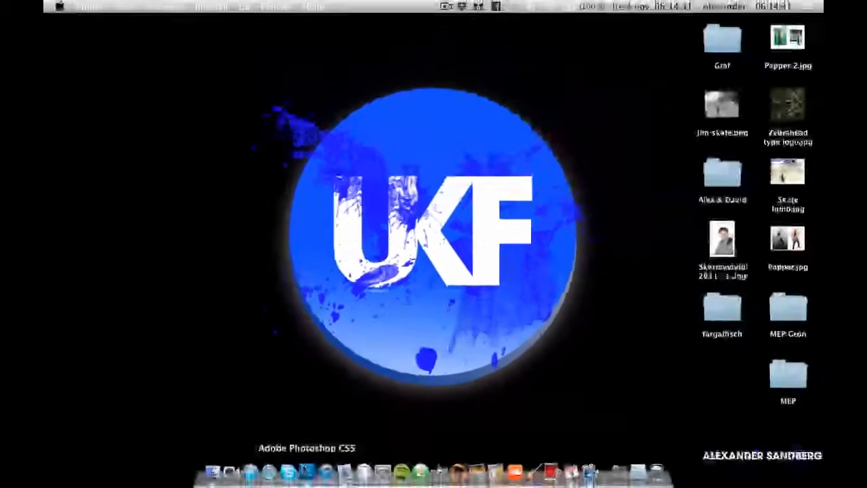
{"action": "left_click", "coordinate": [307, 472]}
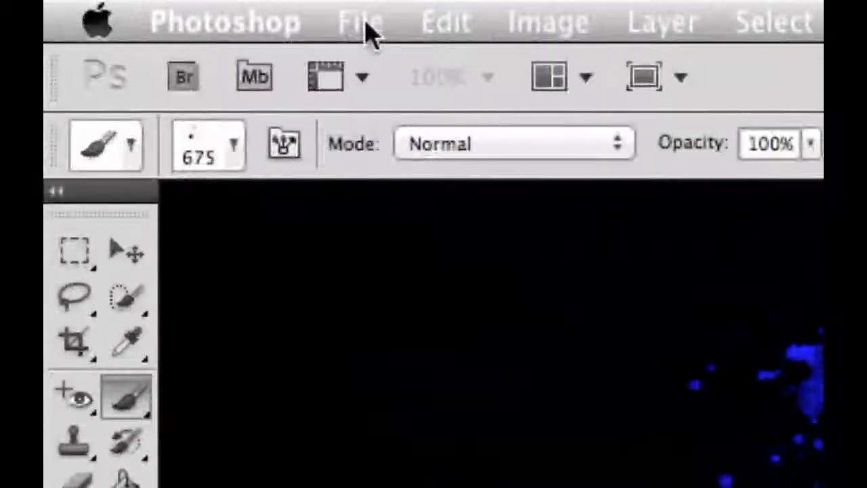
{"action": "left_click", "coordinate": [369, 28]}
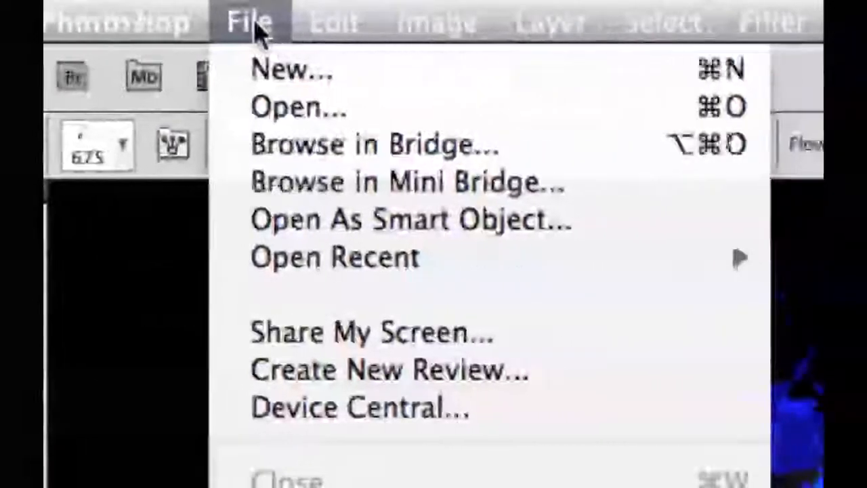
{"action": "left_click", "coordinate": [278, 73]}
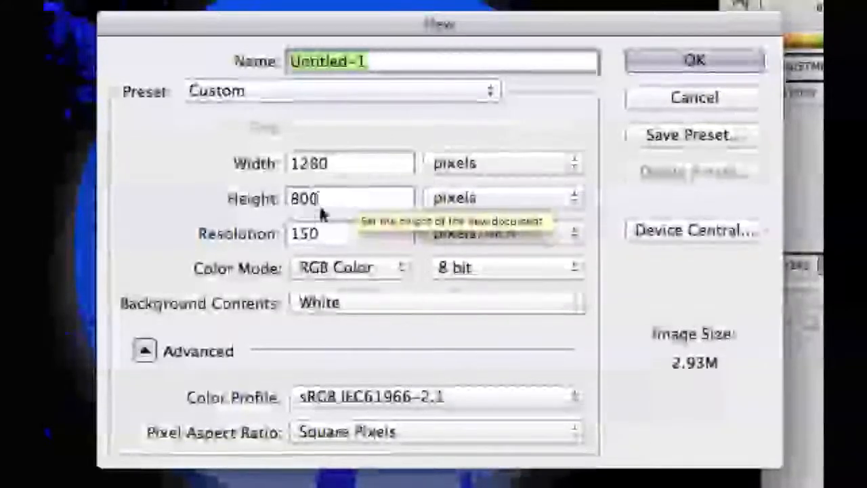
{"action": "left_click", "coordinate": [342, 174]}
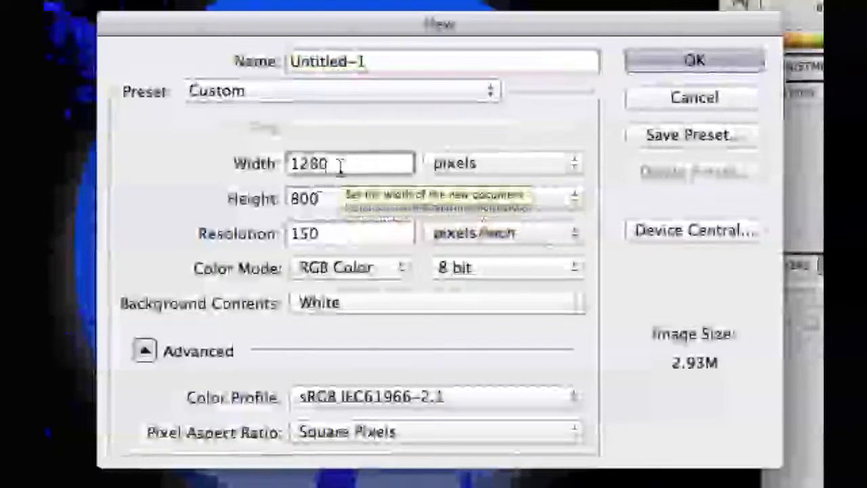
{"action": "left_click", "coordinate": [336, 198]}
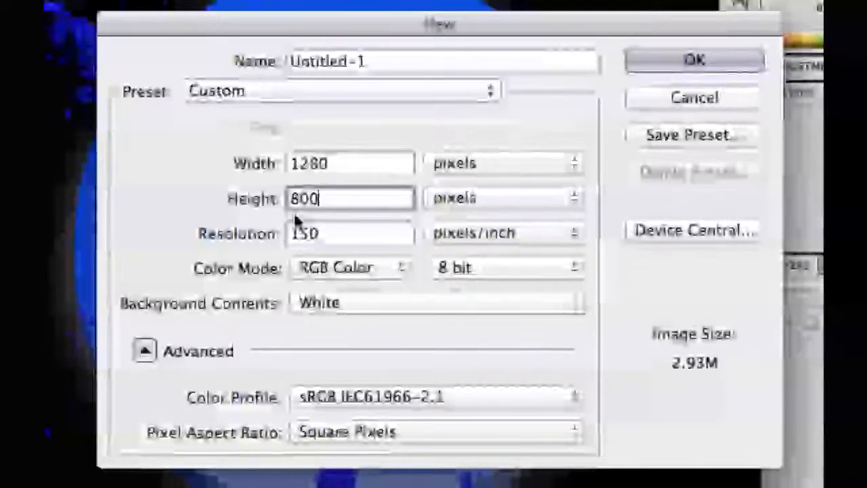
{"action": "left_click", "coordinate": [344, 235]}
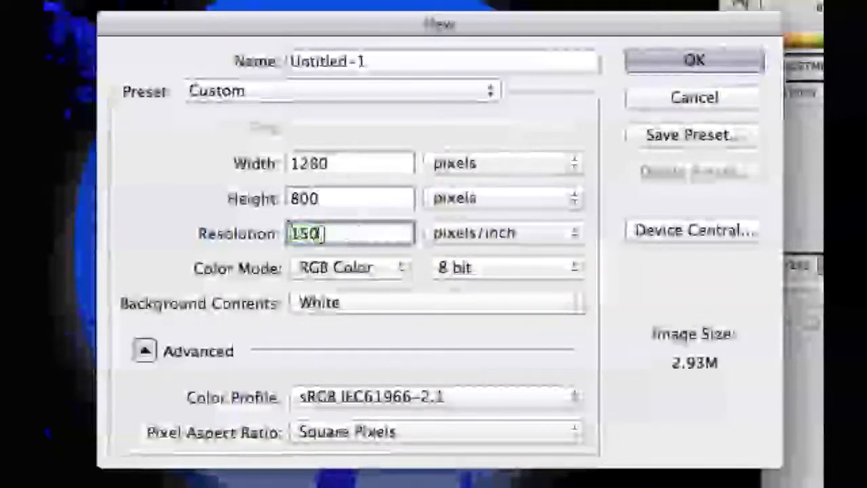
{"action": "left_click_drag", "start_coordinate": [321, 233], "coordinate": [289, 233]}
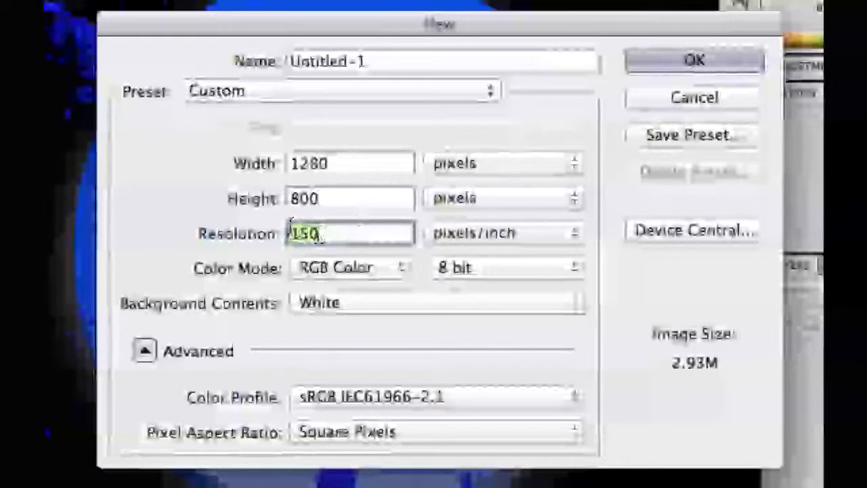
{"action": "left_click", "coordinate": [328, 233]}
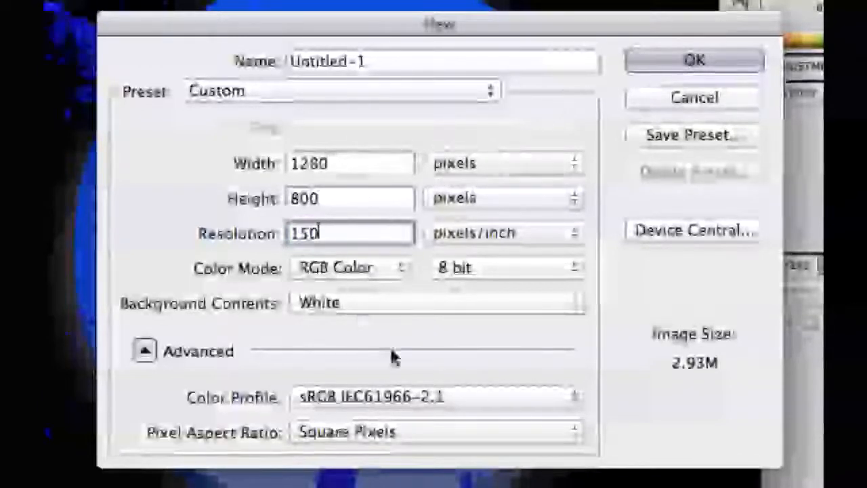
{"action": "left_click", "coordinate": [388, 303]}
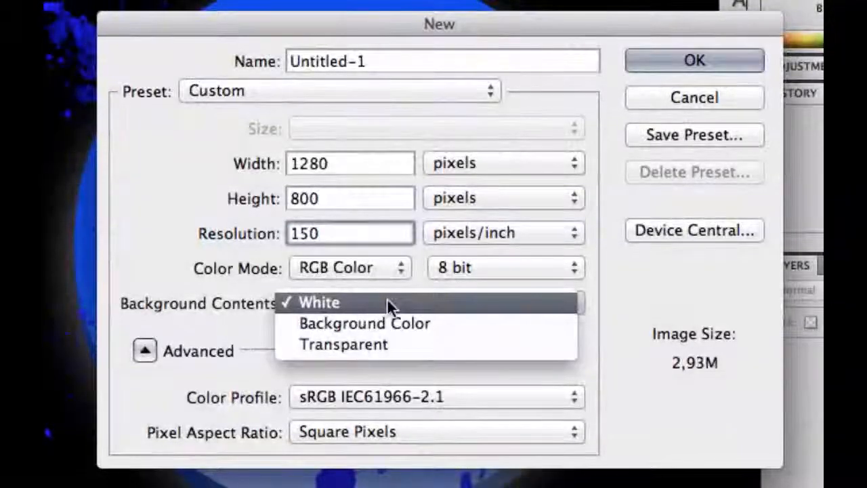
{"action": "left_click", "coordinate": [387, 302]}
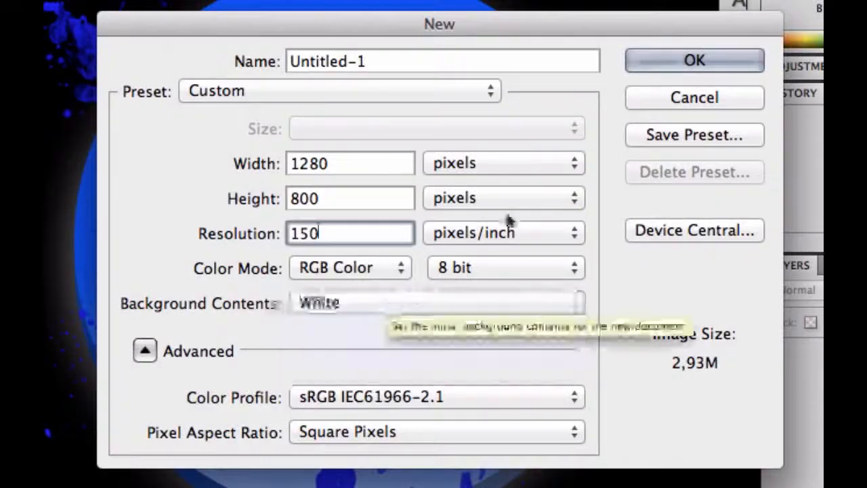
{"action": "left_click", "coordinate": [720, 59]}
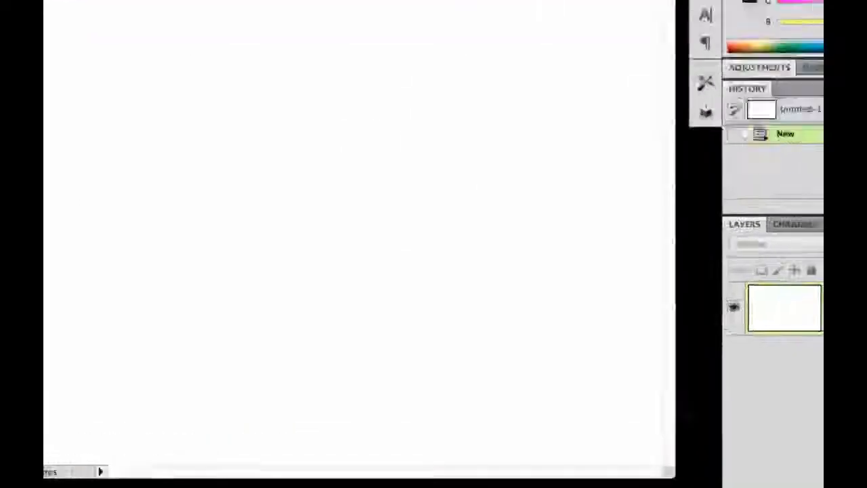
- Convert the locked background into a regular layer named Layer 0
{"action": "double_click", "coordinate": [784, 308]}
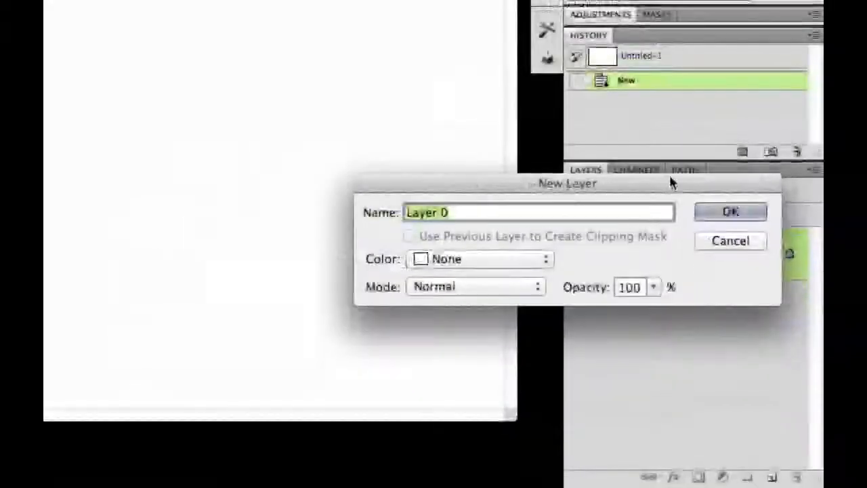
{"action": "left_click_drag", "start_coordinate": [643, 177], "coordinate": [176, 210]}
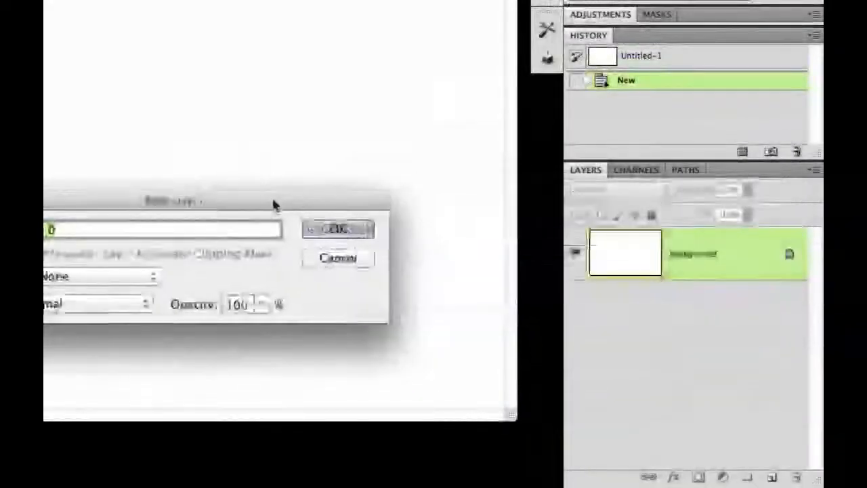
{"action": "left_click", "coordinate": [335, 231]}
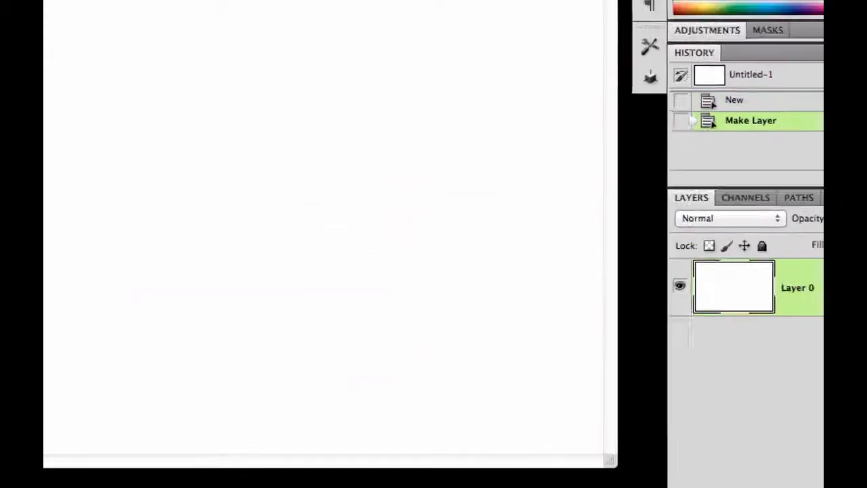
- Make black the foreground colour and fill the whole layer with it using the Paint Bucket
{"action": "left_click", "coordinate": [122, 222]}
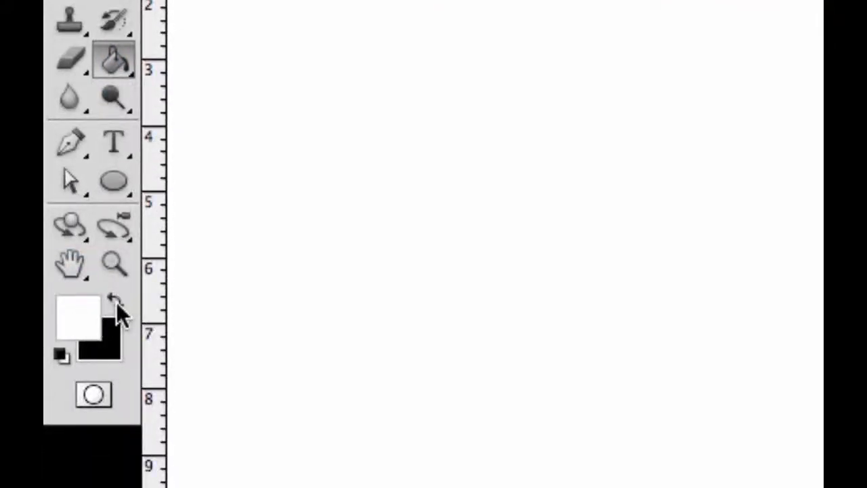
{"action": "key", "text": "x"}
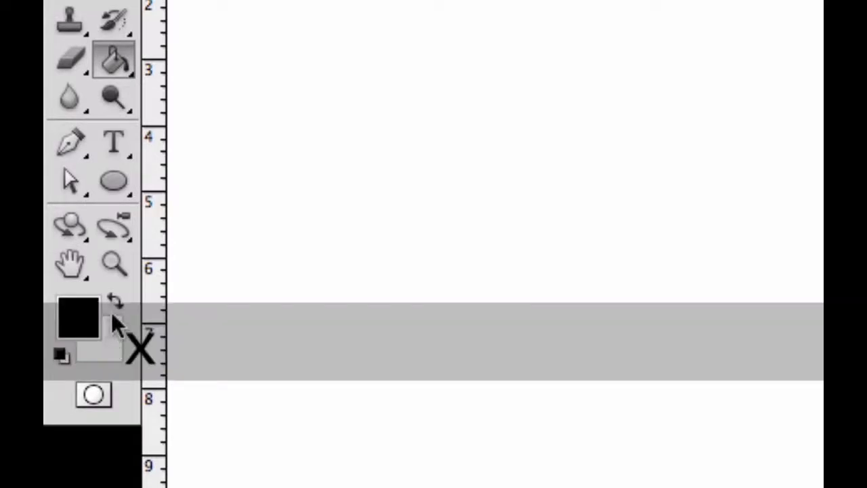
{"action": "key", "text": "x"}
{"action": "key", "text": "x"}
{"action": "left_click", "coordinate": [542, 282]}
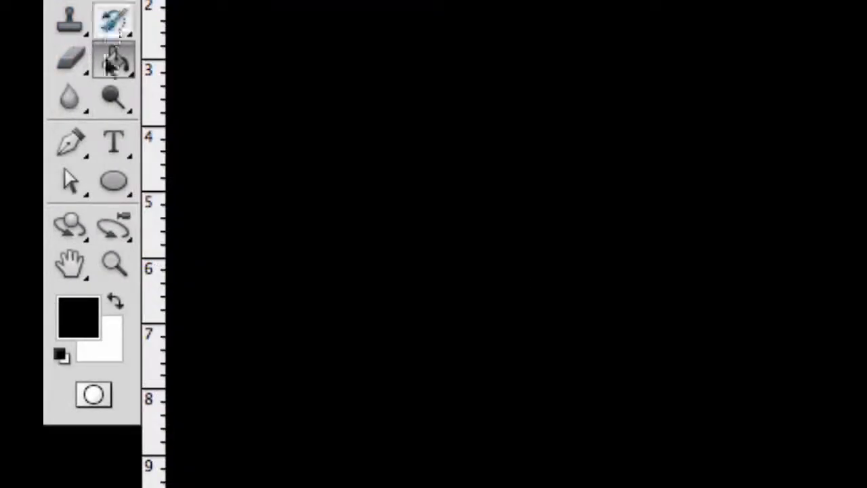
- Set up the Type tool with the AvantGarde LT Medium font in Bold at 150 pt
{"action": "left_click", "coordinate": [113, 139]}
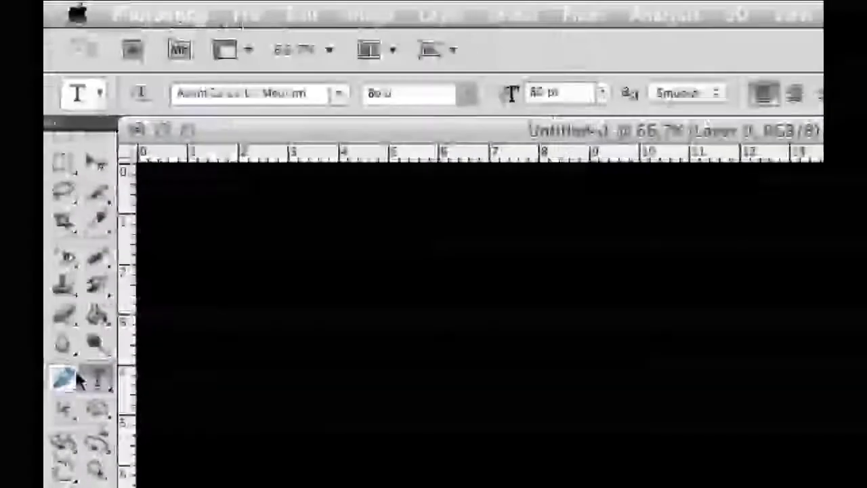
{"action": "left_click", "coordinate": [338, 96]}
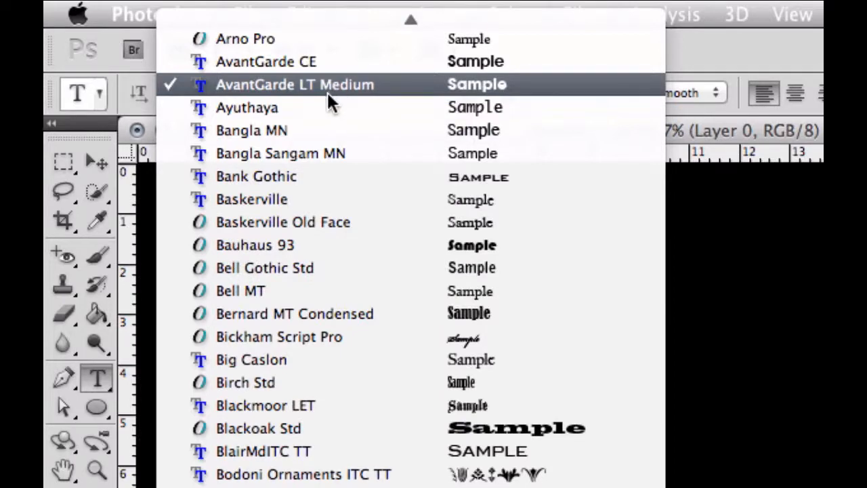
{"action": "left_click", "coordinate": [339, 83]}
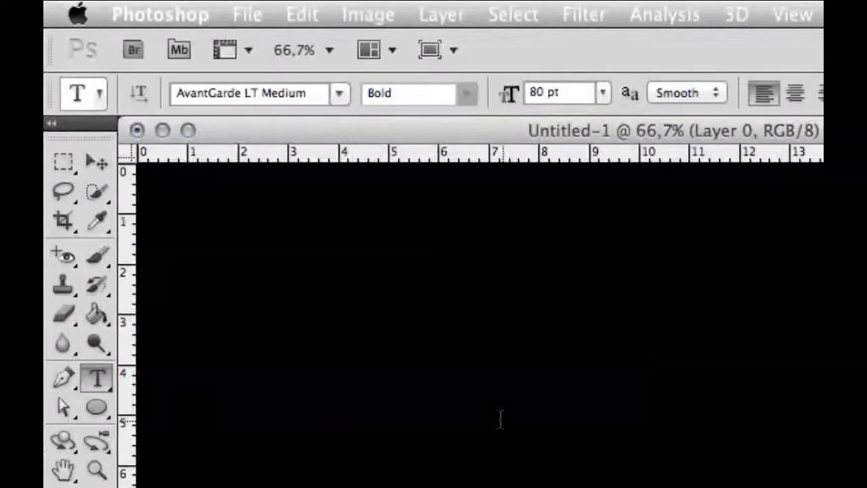
{"action": "left_click", "coordinate": [604, 91]}
{"action": "left_click", "coordinate": [545, 91]}
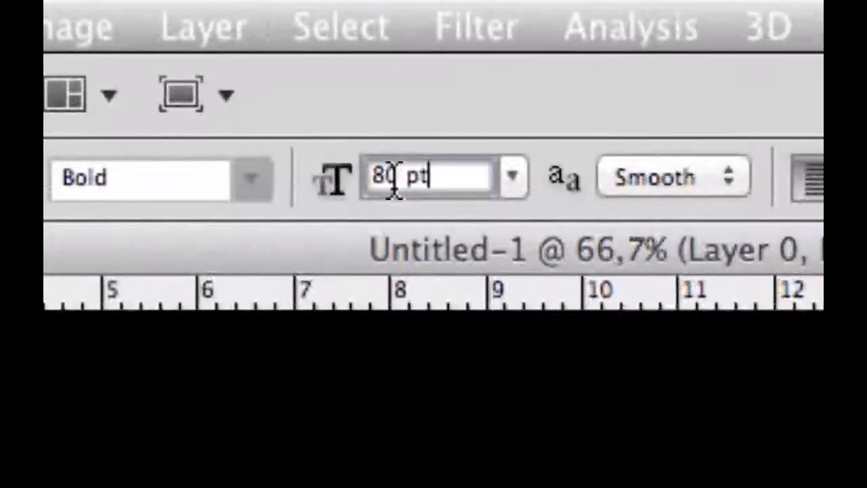
{"action": "double_click", "coordinate": [386, 177]}
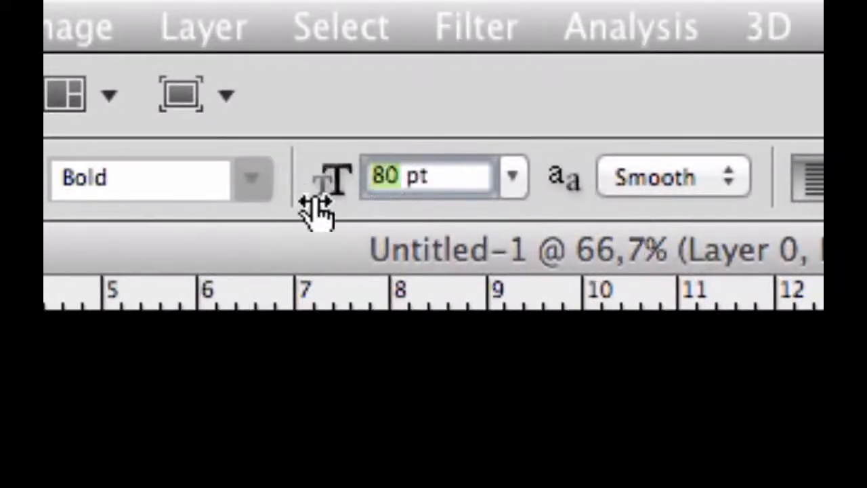
{"action": "type", "text": "150"}
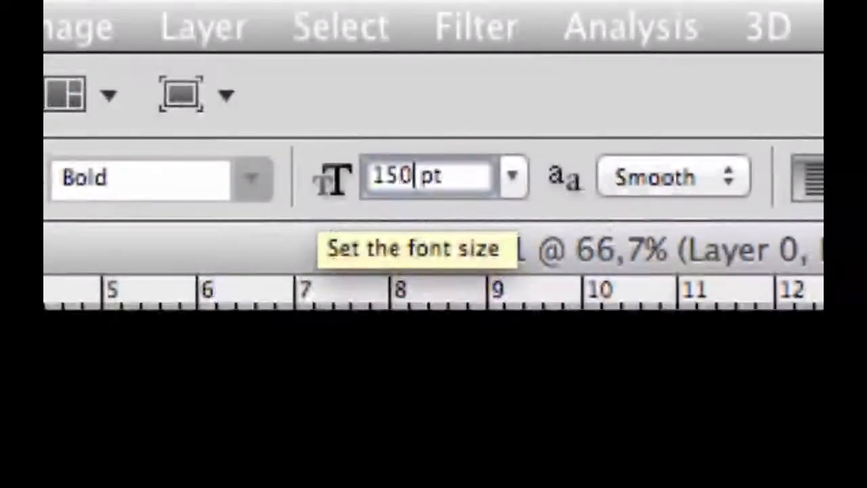
{"action": "key", "text": "Return"}
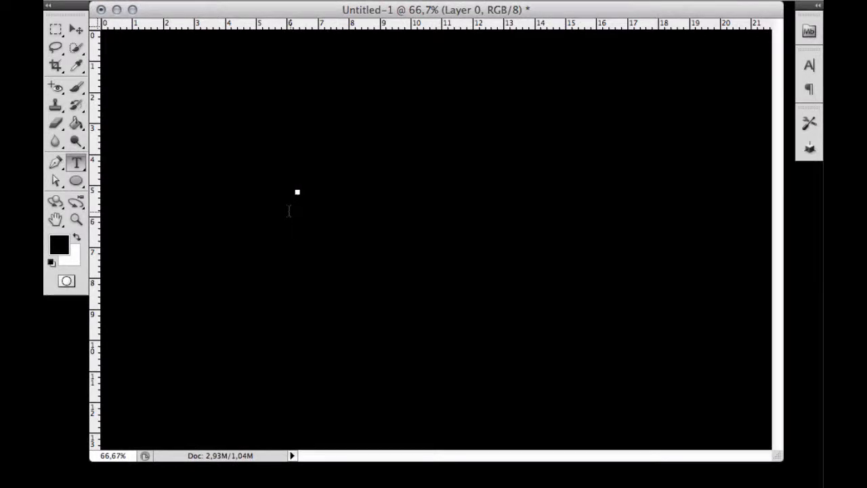
- Start a text layer on the upper left part of the canvas and set its text colour to white (ffffff)
{"action": "type", "text": "A"}
{"action": "key", "text": "BackSpace"}
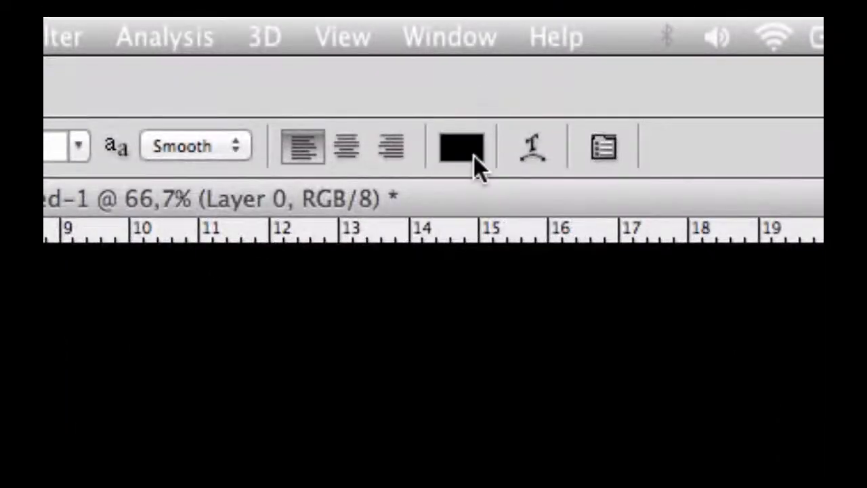
{"action": "left_click", "coordinate": [473, 156]}
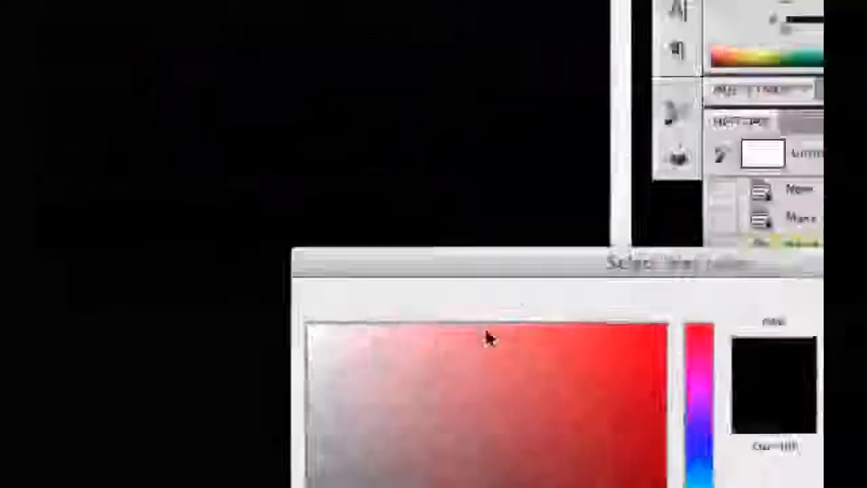
{"action": "left_click_drag", "start_coordinate": [209, 131], "coordinate": [100, 42]}
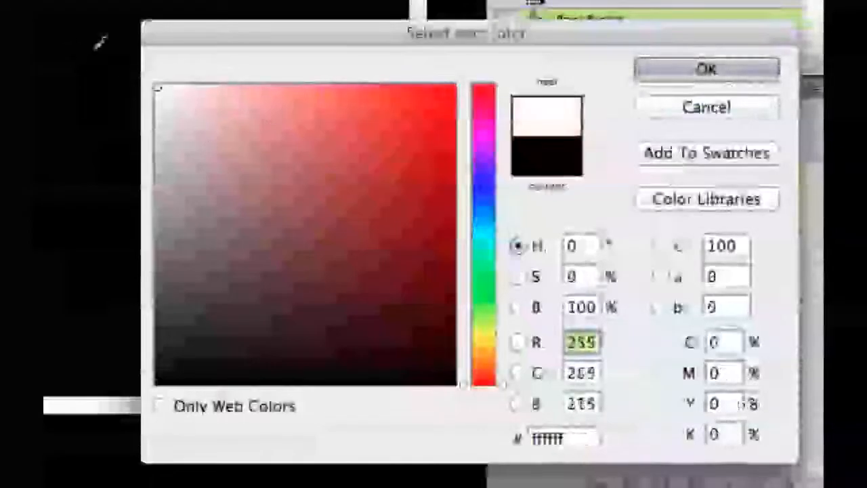
{"action": "left_click", "coordinate": [755, 77]}
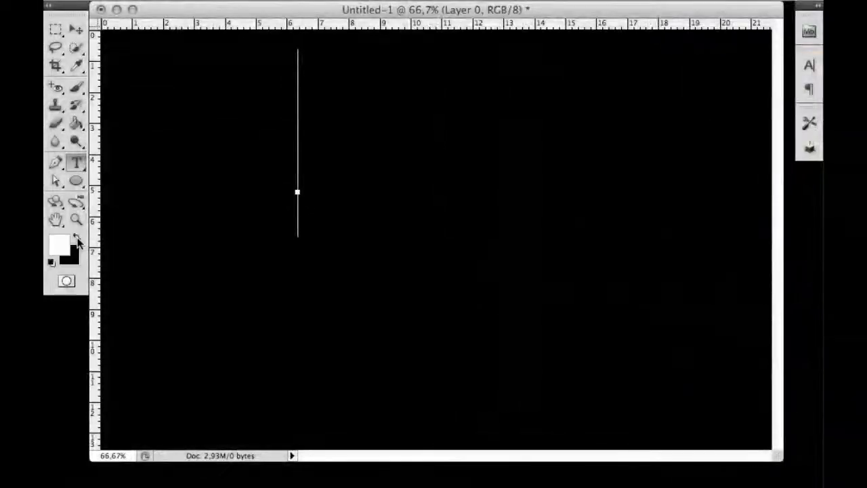
- Enter the letter U and move it down into the left half of the canvas at mid-height
{"action": "type", "text": "U"}
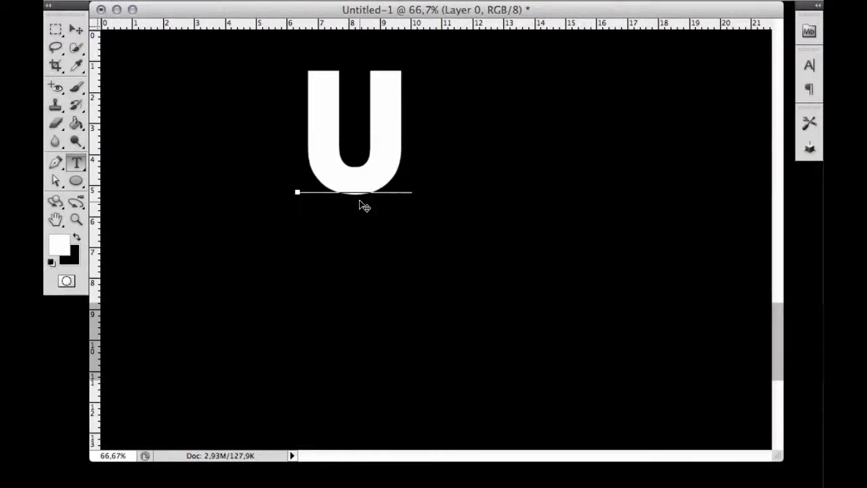
{"action": "left_click_drag", "start_coordinate": [457, 233], "coordinate": [445, 325]}
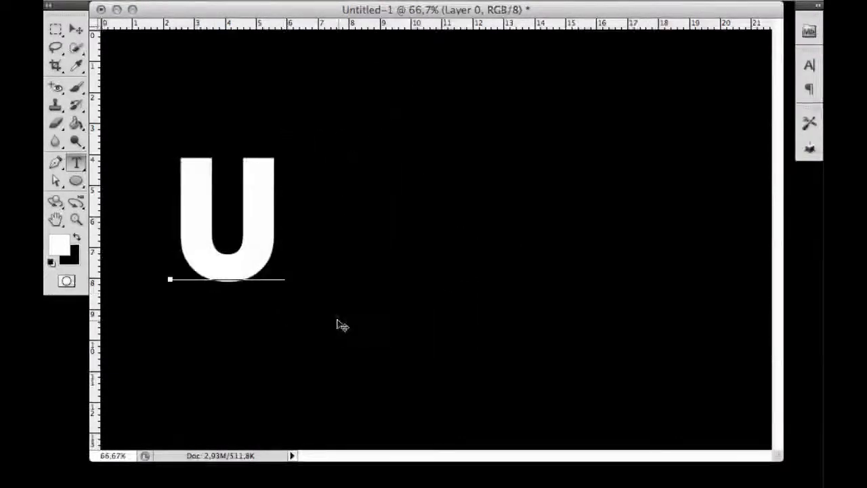
{"action": "left_click", "coordinate": [71, 31]}
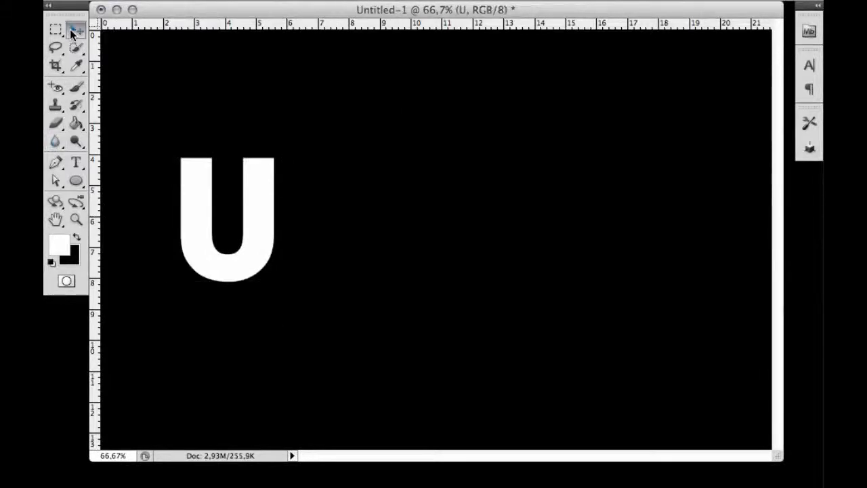
- Add the letter K as a separate text layer near the canvas centre, apart from the U
{"action": "left_click", "coordinate": [76, 165]}
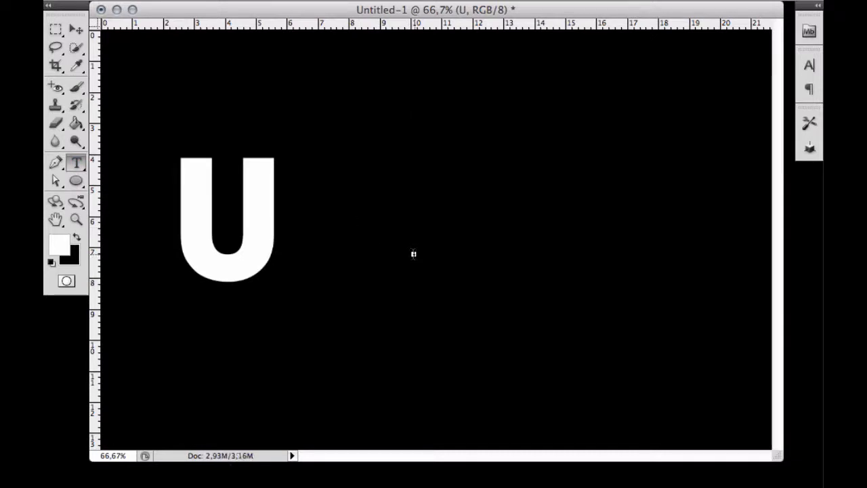
{"action": "type", "text": "K"}
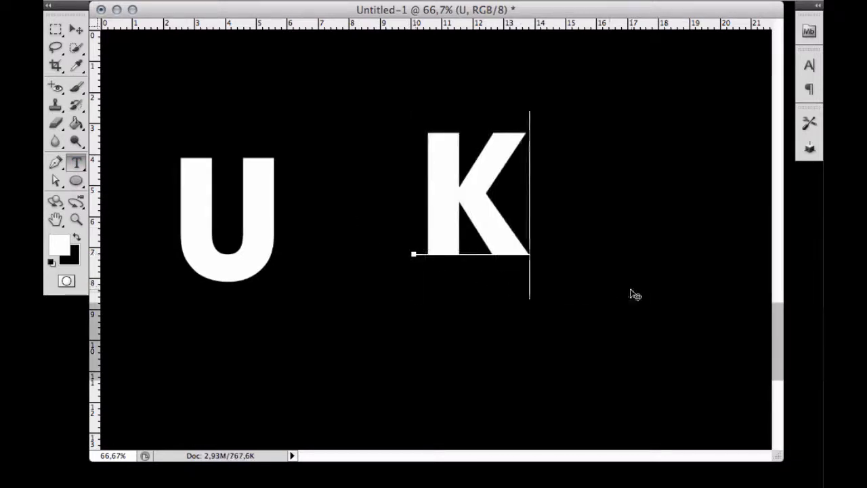
{"action": "left_click", "coordinate": [72, 29]}
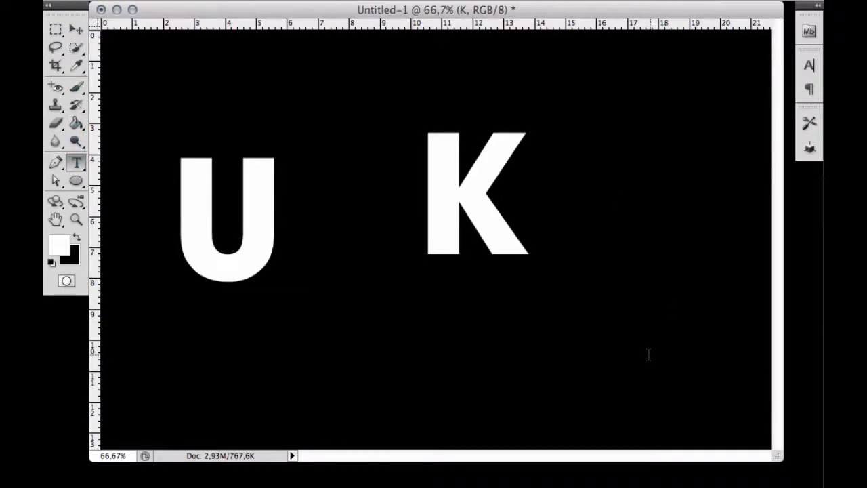
- Add the letter F as a separate text layer near the canvas's right edge, apart from the K
{"action": "type", "text": "F"}
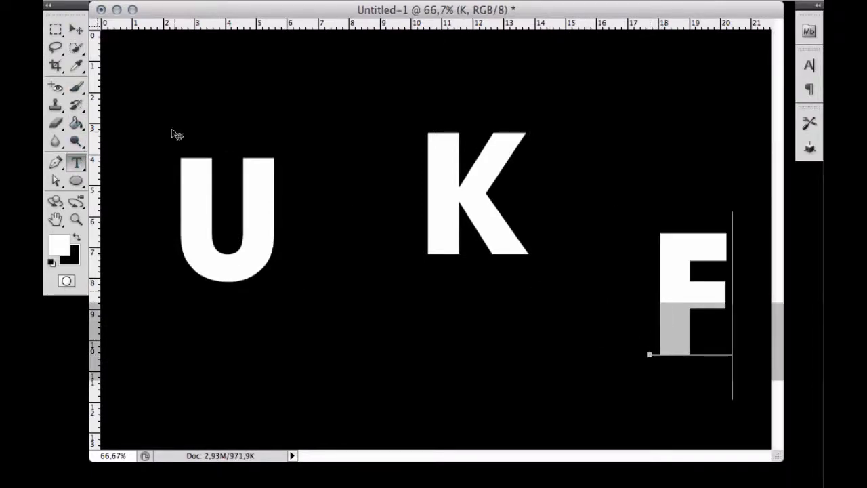
{"action": "left_click", "coordinate": [74, 31]}
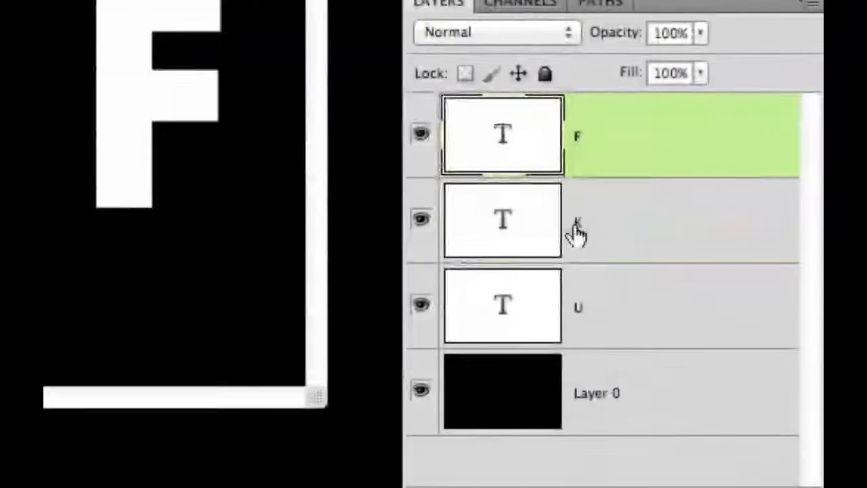
- Move the K so its stem overlaps the U's right stem, and place the F against the K's right side
{"action": "left_click", "coordinate": [866, 367]}
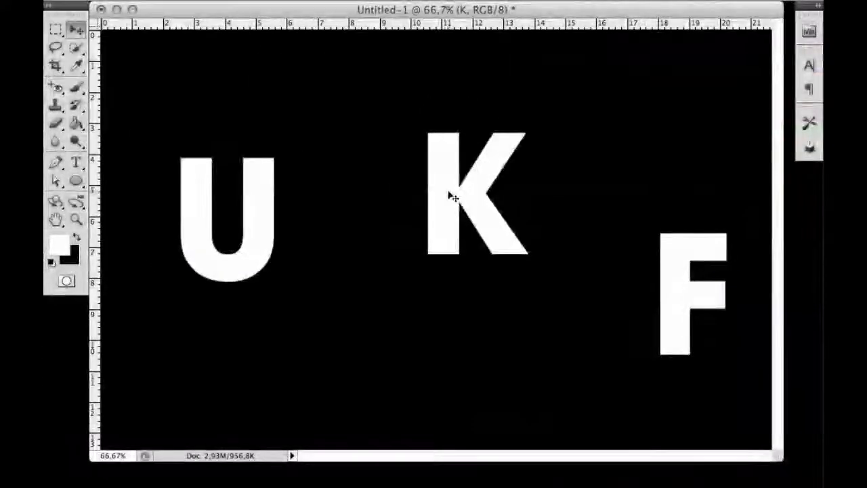
{"action": "left_click_drag", "start_coordinate": [449, 194], "coordinate": [317, 222]}
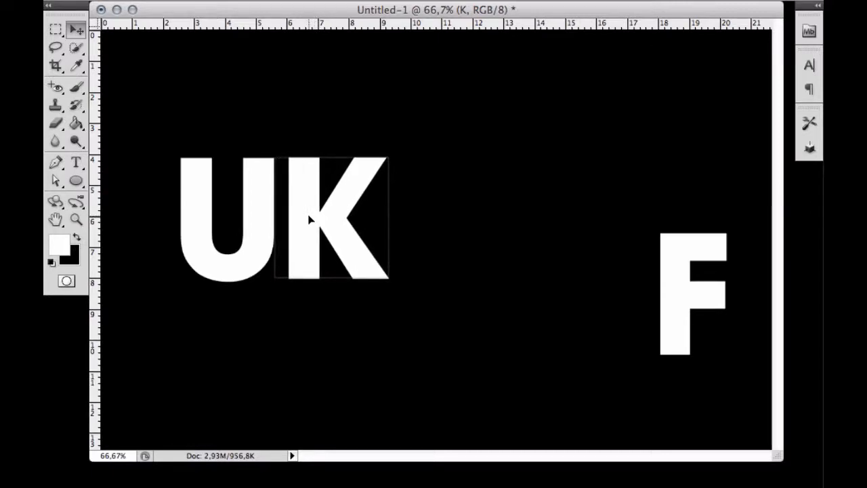
{"action": "left_click_drag", "start_coordinate": [309, 219], "coordinate": [262, 219]}
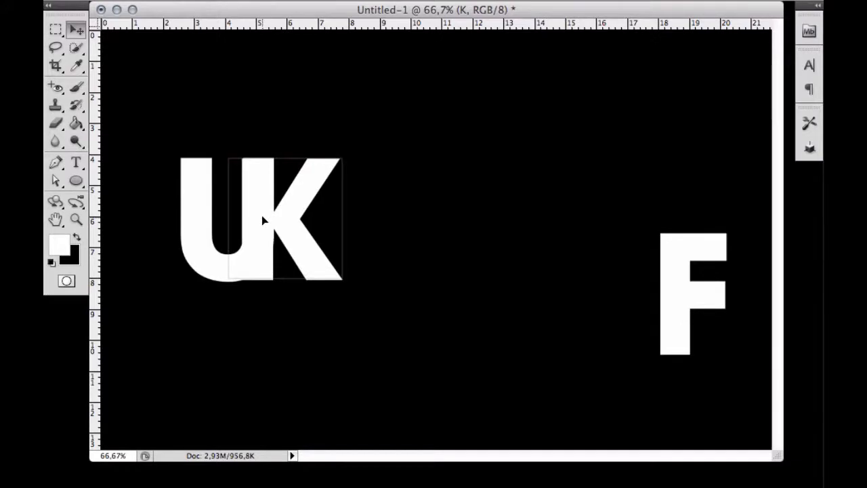
{"action": "left_click_drag", "start_coordinate": [262, 215], "coordinate": [263, 217]}
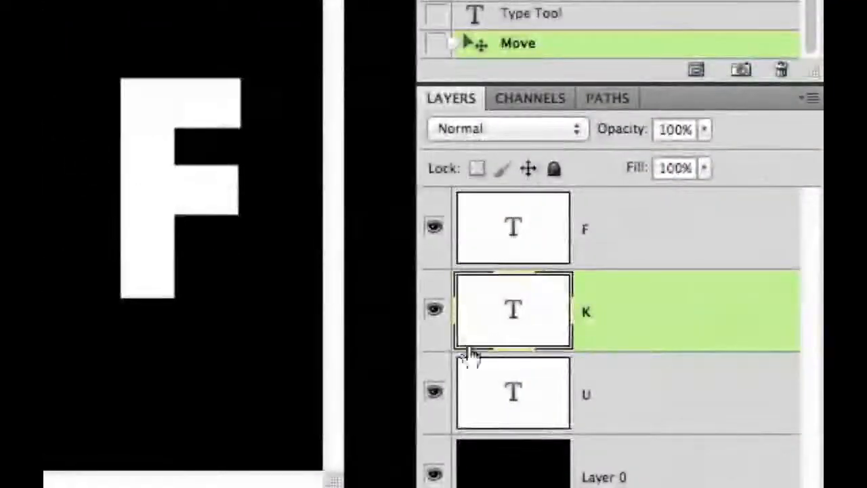
{"action": "left_click", "coordinate": [563, 216]}
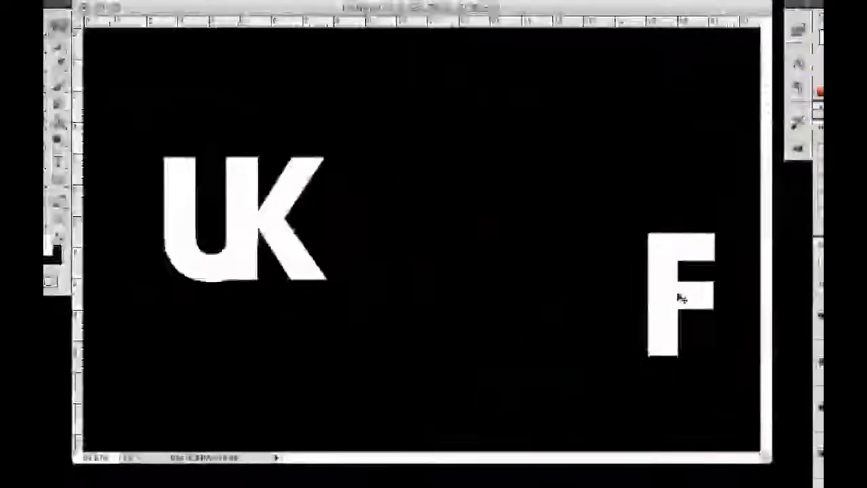
{"action": "left_click_drag", "start_coordinate": [678, 294], "coordinate": [355, 217]}
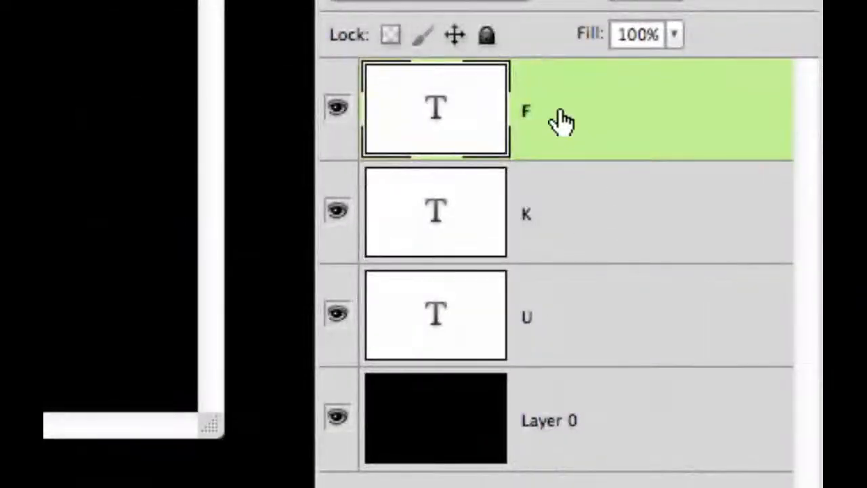
- Rasterize the F, K and U text layers together
{"action": "left_click", "coordinate": [542, 326], "text": "shift"}
{"action": "right_click", "coordinate": [585, 216]}
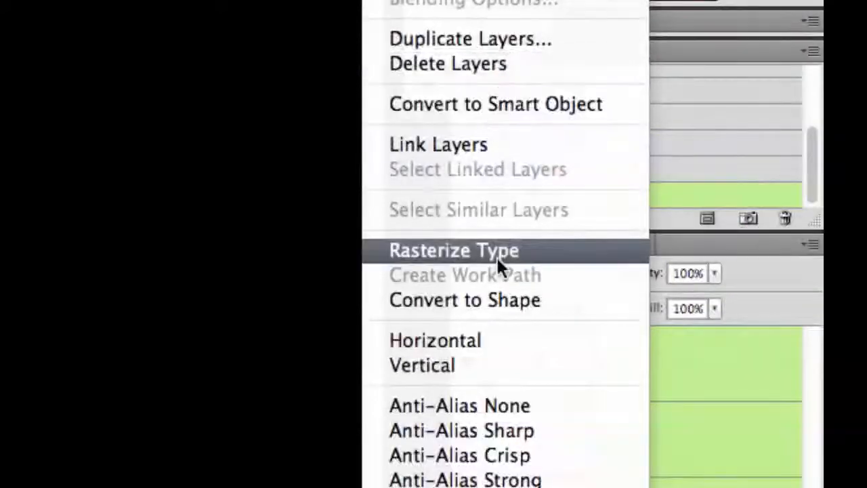
{"action": "left_click", "coordinate": [496, 254]}
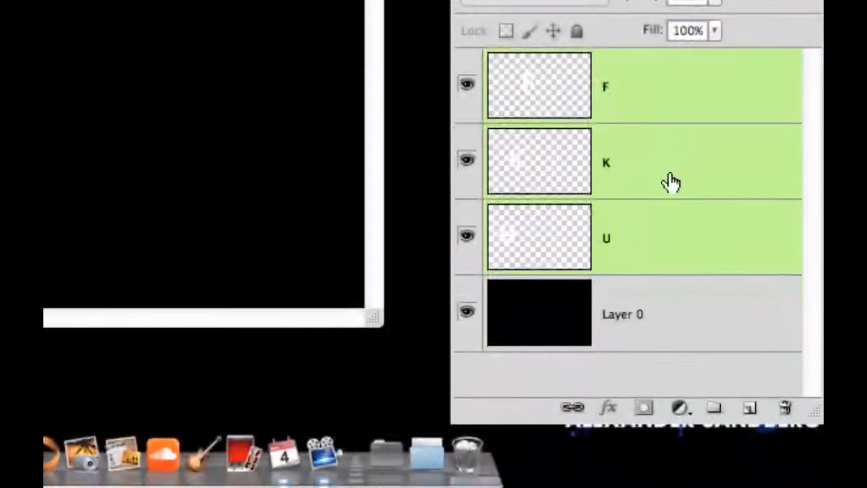
- Clear the parts of the K layer that cover the U's lower right curve and protrude along its inner edge
{"action": "left_click", "coordinate": [670, 460]}
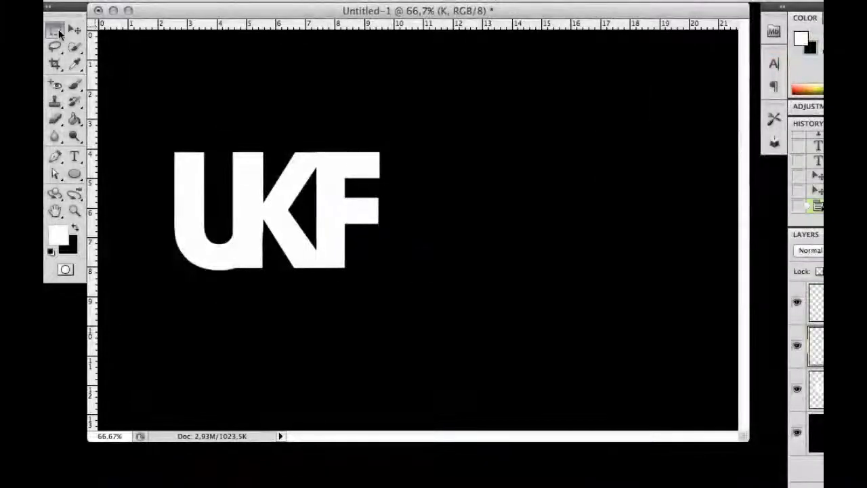
{"action": "left_click", "coordinate": [56, 30]}
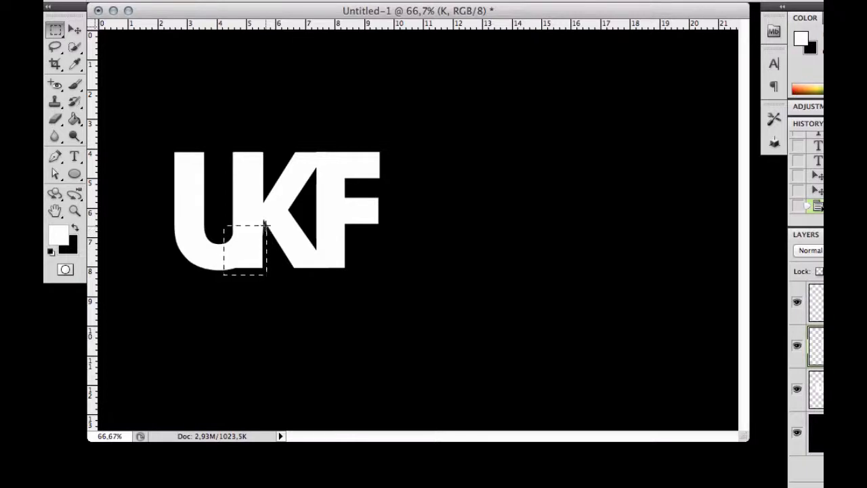
{"action": "left_click_drag", "start_coordinate": [266, 225], "coordinate": [265, 226]}
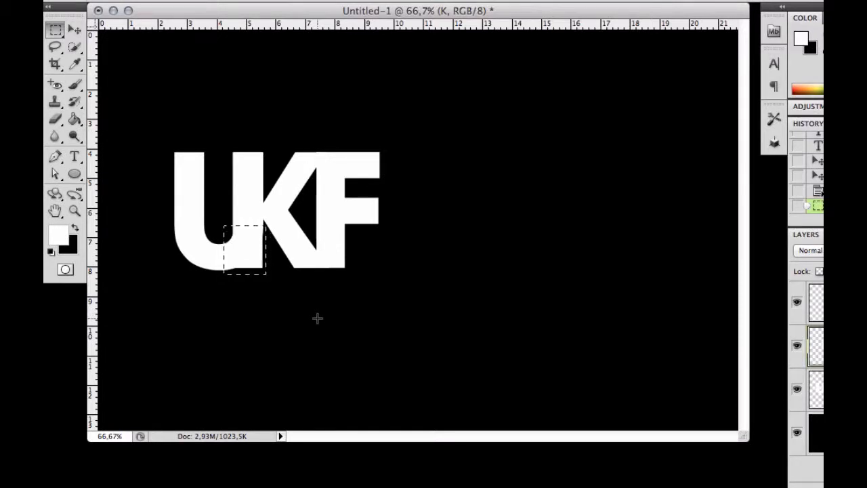
{"action": "key", "text": "alt+BackSpace"}
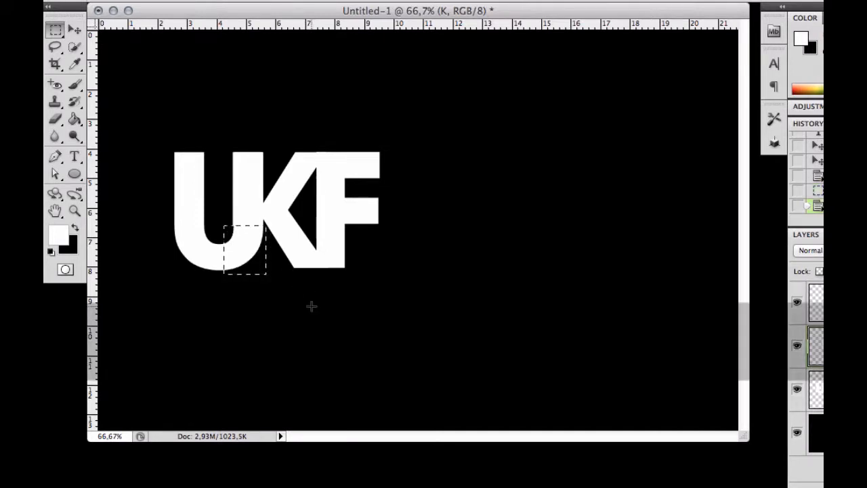
{"action": "key", "text": "super+d"}
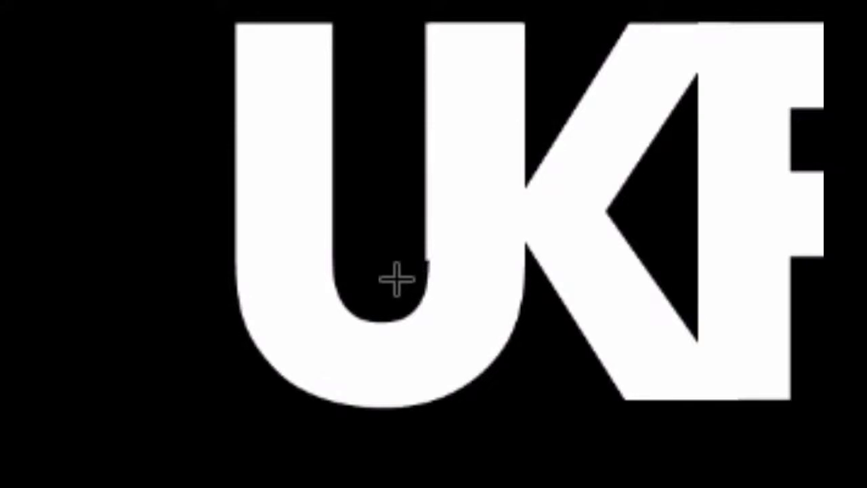
{"action": "left_click_drag", "start_coordinate": [394, 281], "coordinate": [487, 2]}
{"action": "key", "text": "Delete"}
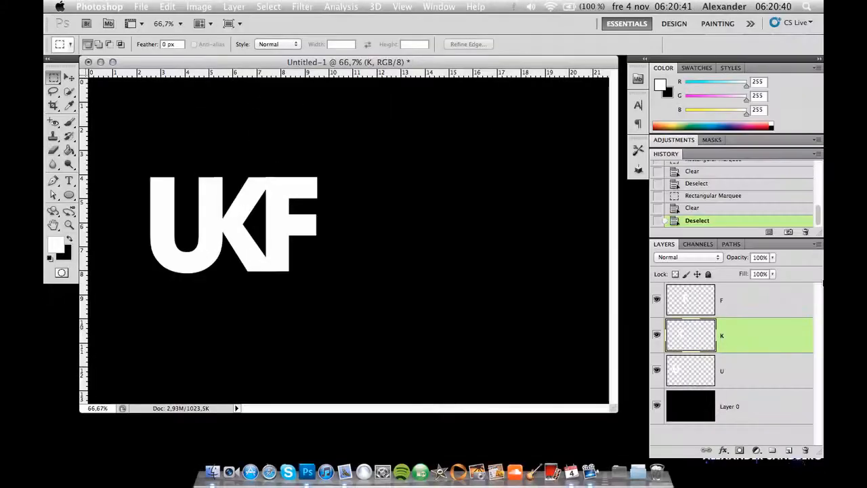
- Merge the U, K and F layers into one layer
{"action": "left_click", "coordinate": [730, 365]}
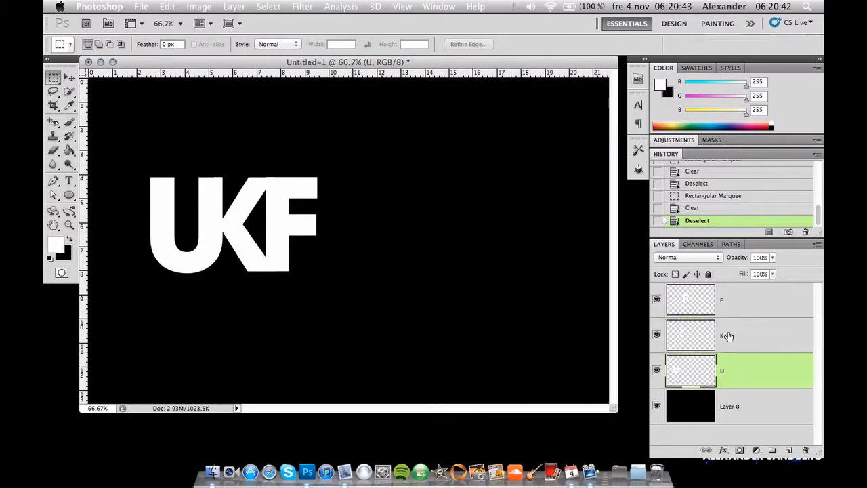
{"action": "left_click", "coordinate": [730, 313], "text": "shift"}
{"action": "right_click", "coordinate": [730, 312]}
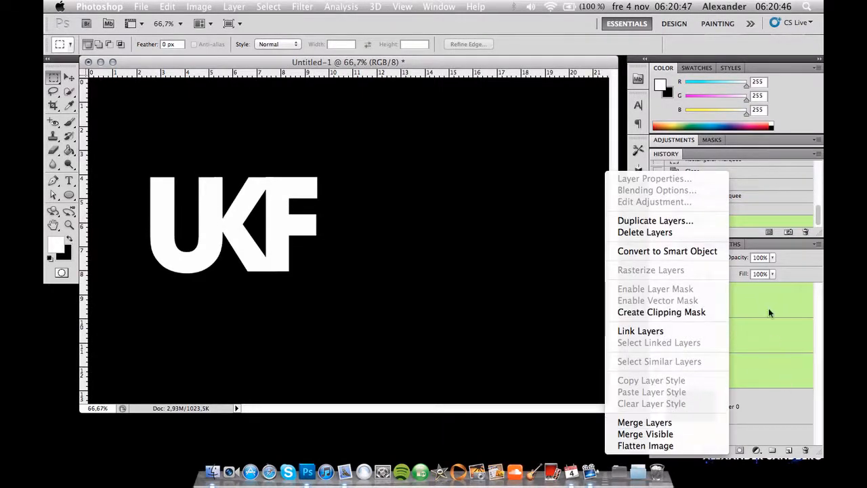
{"action": "left_click", "coordinate": [681, 423]}
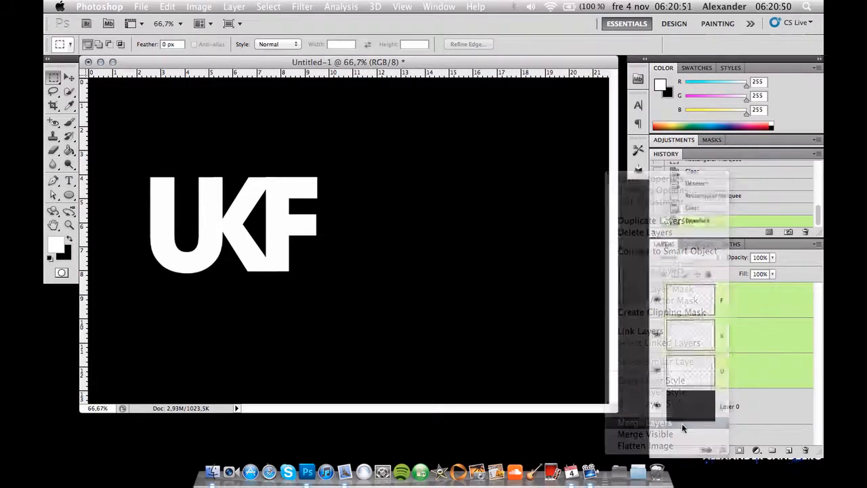
- Rename the merged letter layer as UKF and move the lettering to the centre of the canvas
{"action": "double_click", "coordinate": [721, 302]}
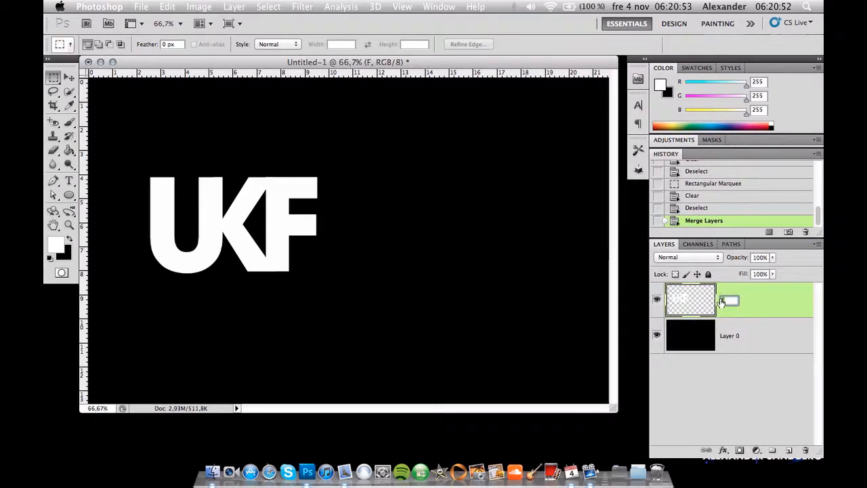
{"action": "type", "text": "UKF"}
{"action": "key", "text": "Return"}
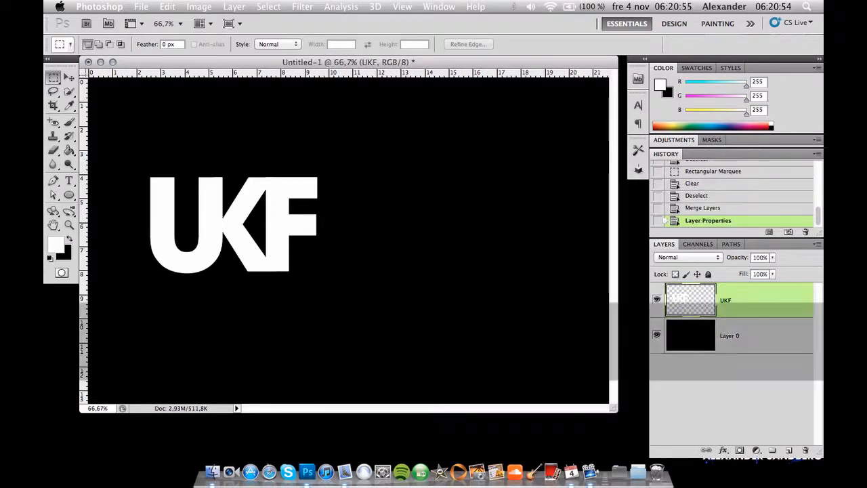
{"action": "left_click", "coordinate": [68, 78]}
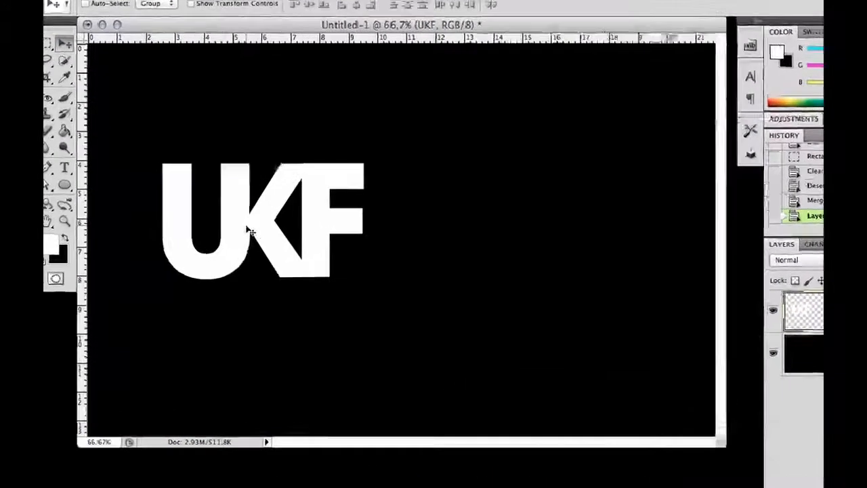
{"action": "left_click_drag", "start_coordinate": [249, 230], "coordinate": [419, 238]}
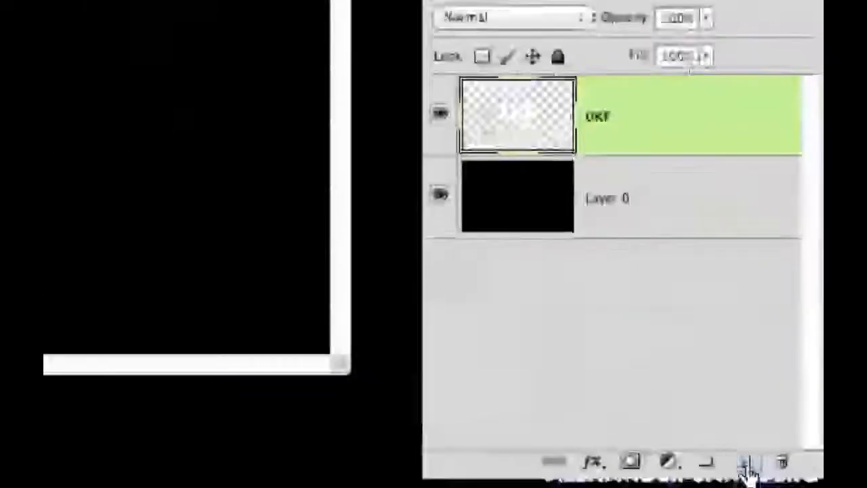
- Add an empty layer between the UKF lettering and the black background, and activate the Brush tool
{"action": "left_click", "coordinate": [744, 461]}
{"action": "left_click_drag", "start_coordinate": [624, 128], "coordinate": [608, 254]}
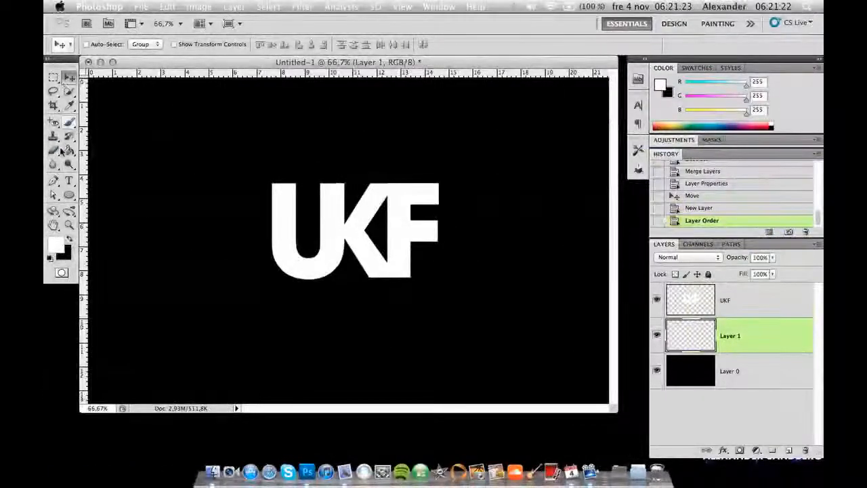
{"action": "left_click", "coordinate": [68, 125]}
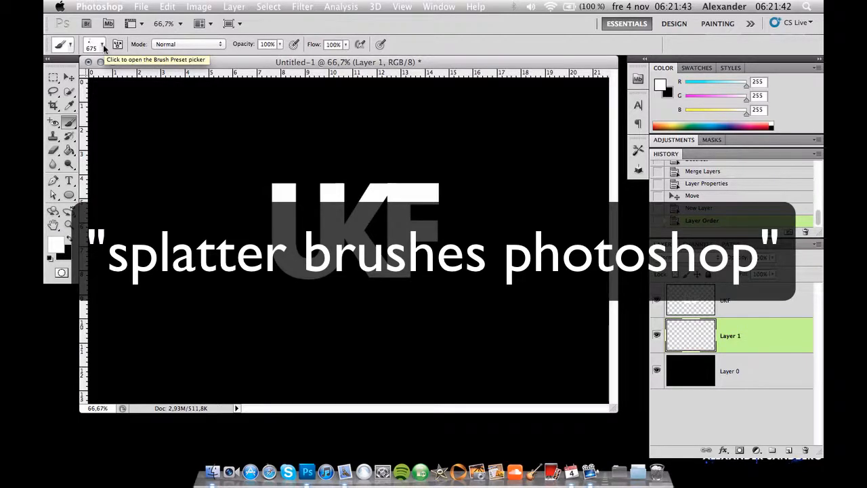
{"action": "left_click", "coordinate": [103, 44]}
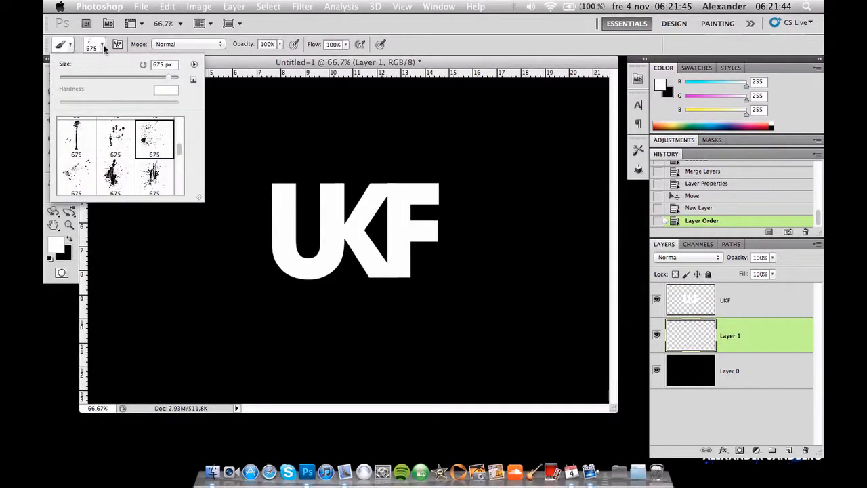
{"action": "left_click", "coordinate": [103, 44]}
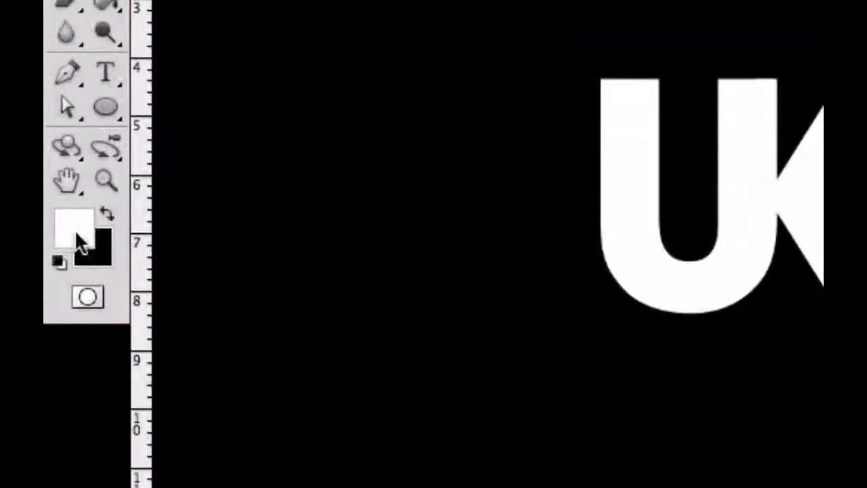
- Set the foreground colour to a strong blue with RGB values 20, 0, 212
{"action": "left_click", "coordinate": [76, 233]}
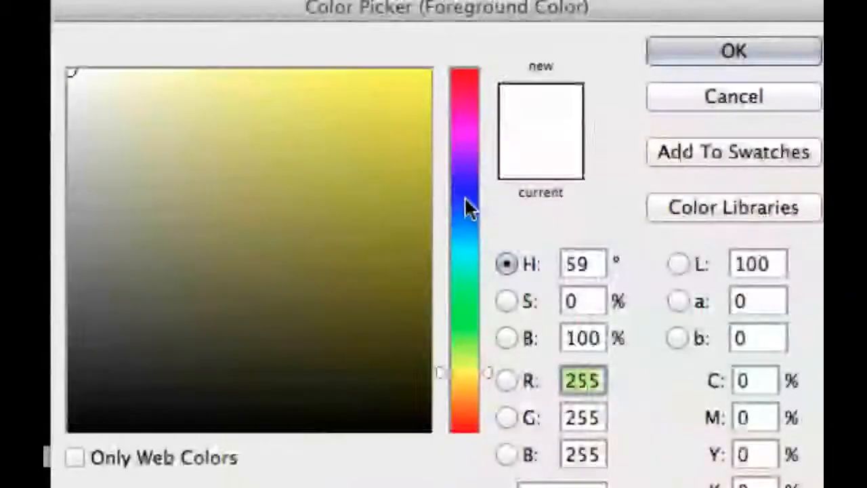
{"action": "left_click", "coordinate": [467, 199]}
{"action": "left_click_drag", "start_coordinate": [468, 200], "coordinate": [468, 190]}
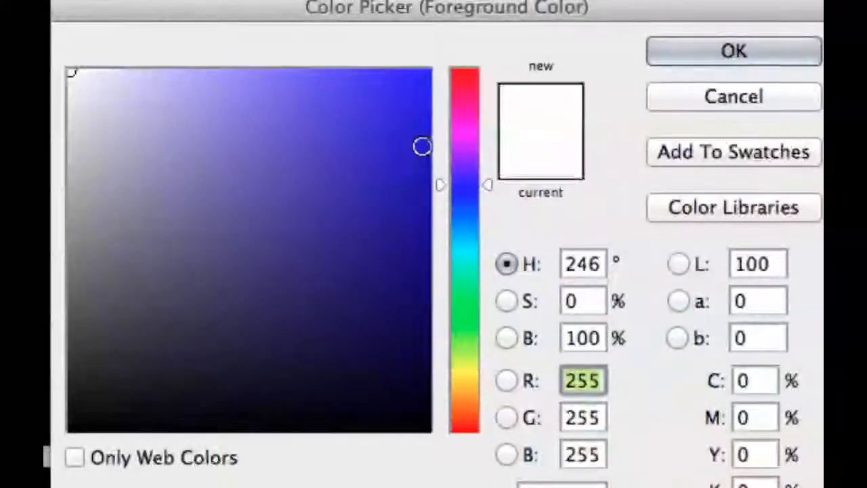
{"action": "left_click", "coordinate": [427, 139]}
{"action": "left_click_drag", "start_coordinate": [427, 139], "coordinate": [432, 129]}
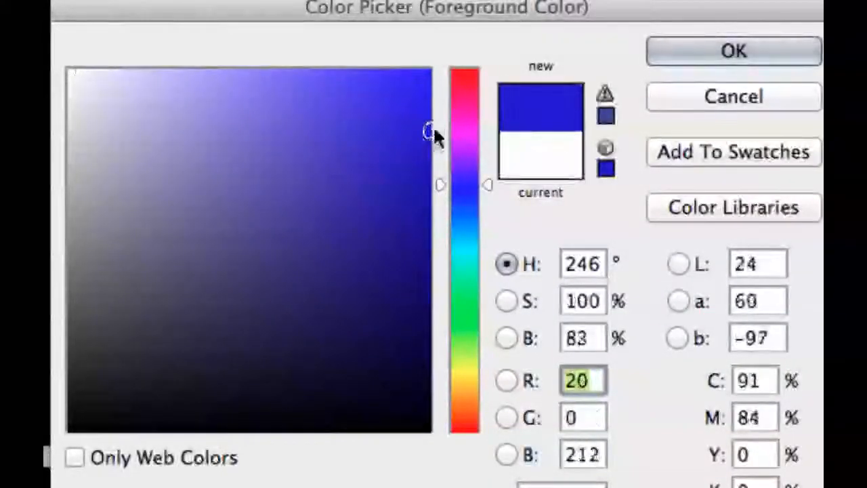
{"action": "left_click", "coordinate": [735, 56]}
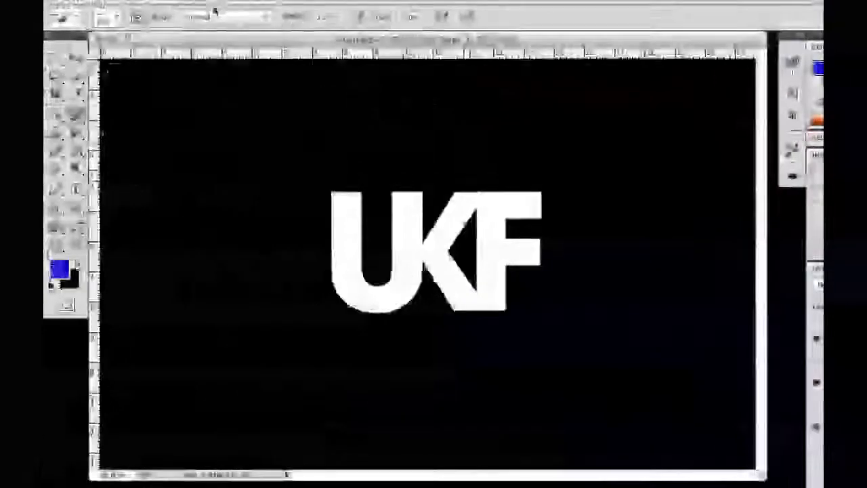
- Choose a dense 675 px paint-splatter brush preset and stamp it once in blue behind the K and F
{"action": "left_click", "coordinate": [112, 17]}
{"action": "scroll", "coordinate": [139, 163], "scroll_direction": "down", "scroll_amount": 6}
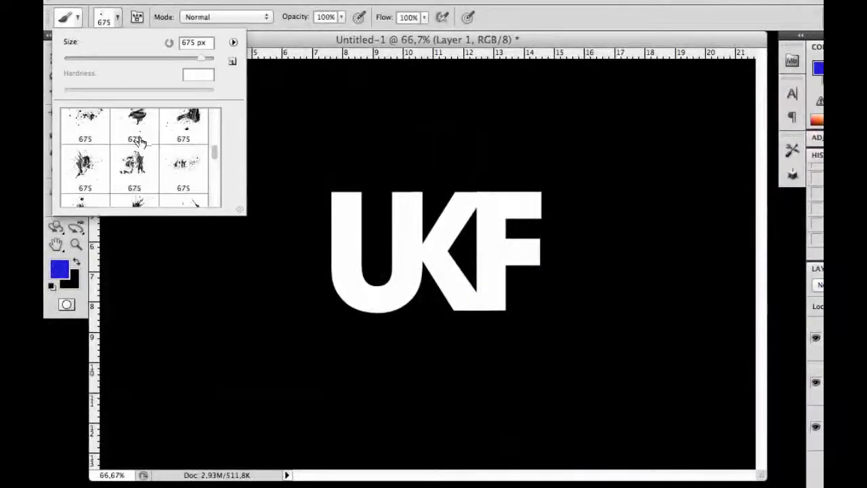
{"action": "scroll", "coordinate": [155, 176], "scroll_direction": "down", "scroll_amount": 6}
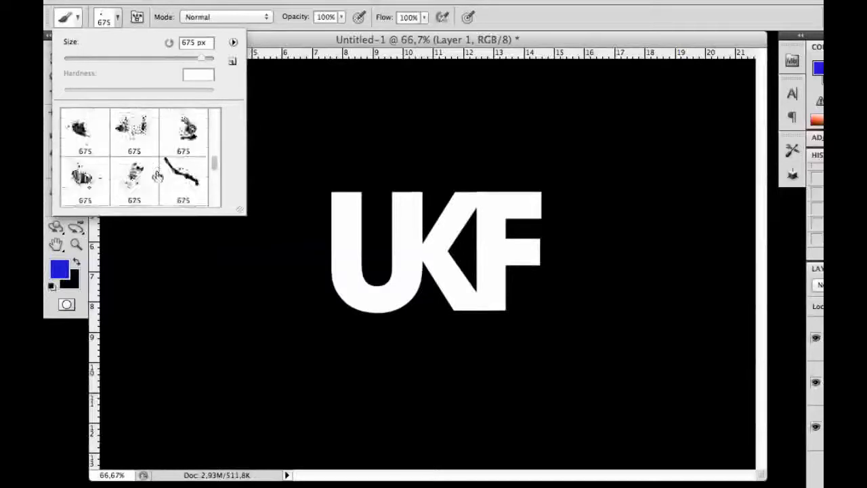
{"action": "scroll", "coordinate": [155, 176], "scroll_direction": "down", "scroll_amount": 5}
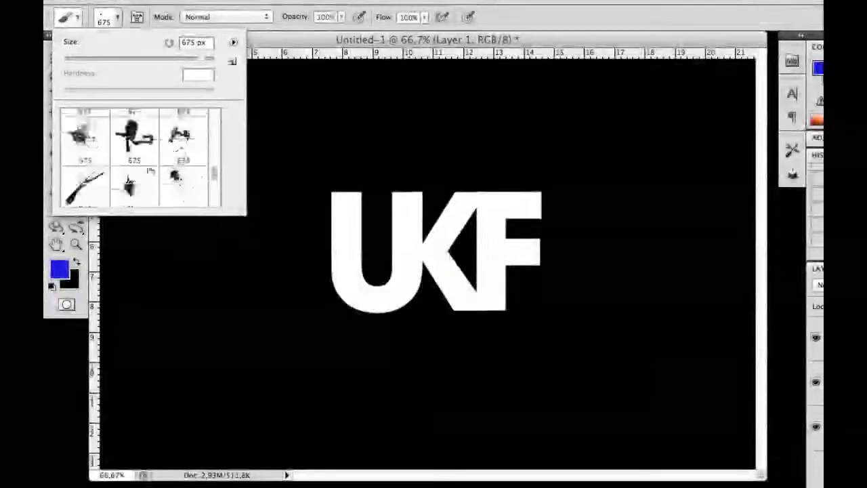
{"action": "scroll", "coordinate": [135, 183], "scroll_direction": "down", "scroll_amount": 5}
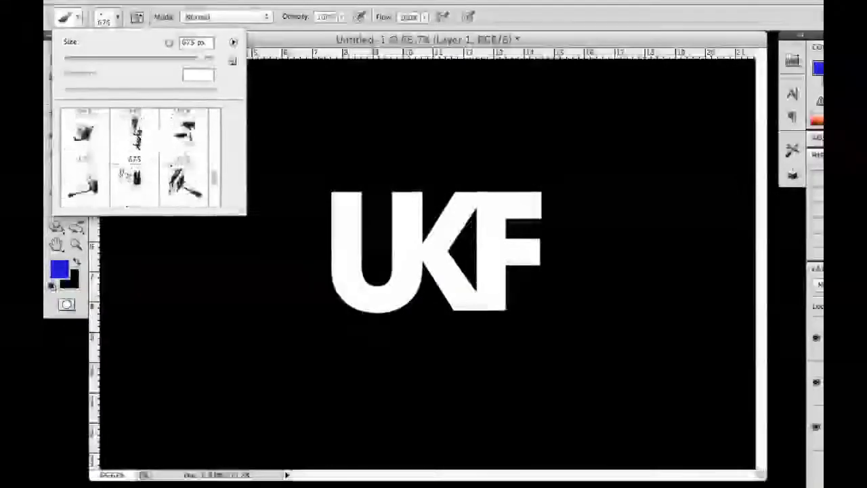
{"action": "scroll", "coordinate": [122, 175], "scroll_direction": "down", "scroll_amount": 2}
{"action": "scroll", "coordinate": [122, 175], "scroll_direction": "down", "scroll_amount": 6}
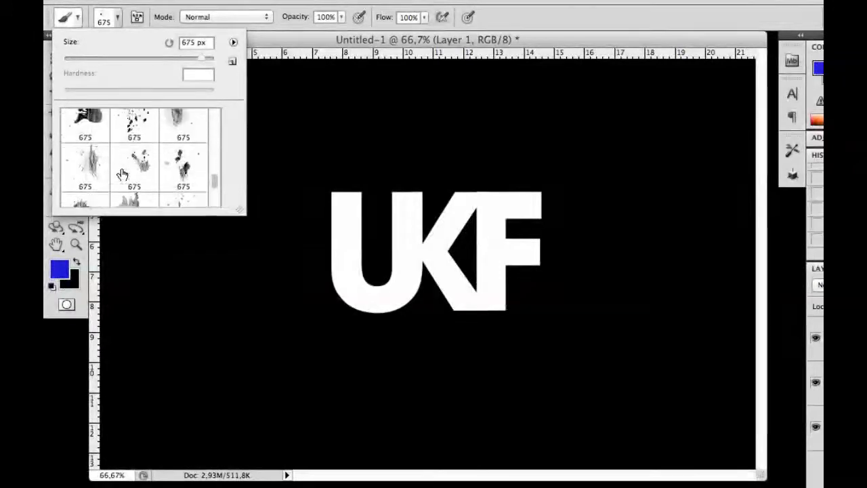
{"action": "scroll", "coordinate": [101, 161], "scroll_direction": "down", "scroll_amount": 2}
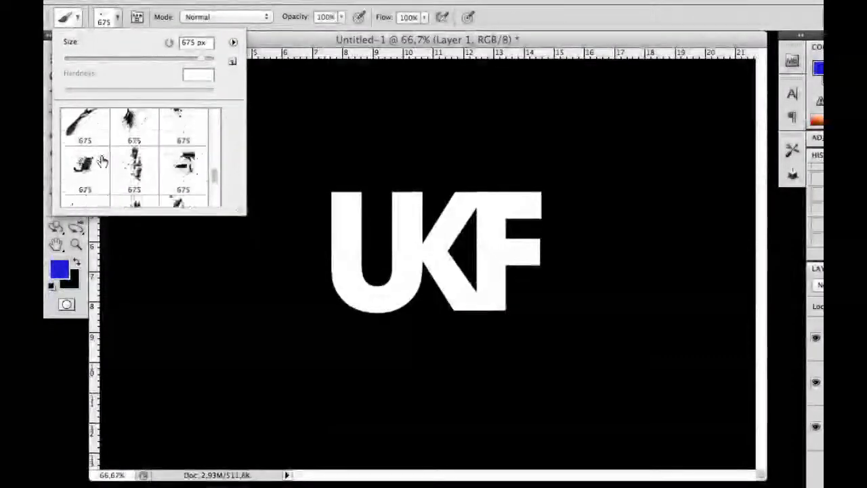
{"action": "scroll", "coordinate": [102, 158], "scroll_direction": "down", "scroll_amount": 8}
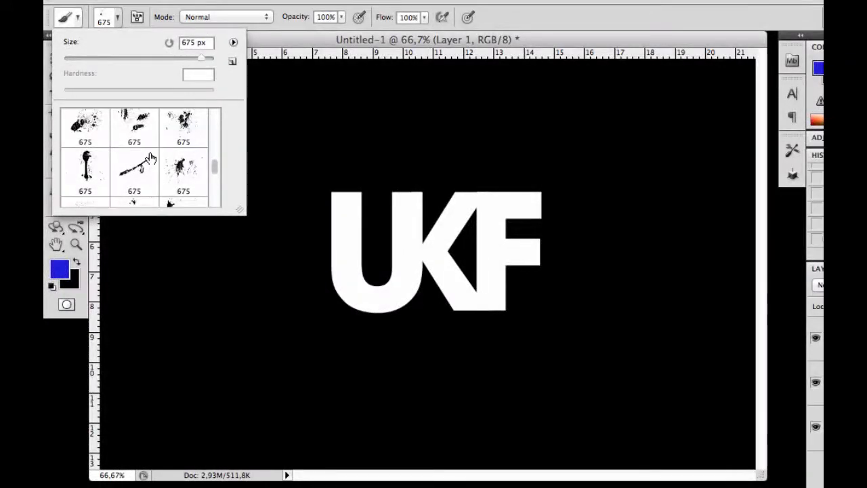
{"action": "scroll", "coordinate": [150, 159], "scroll_direction": "up", "scroll_amount": 1}
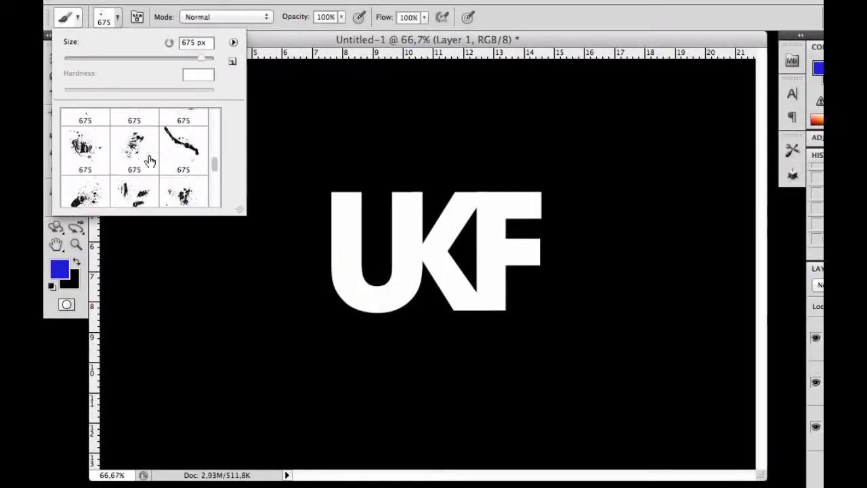
{"action": "scroll", "coordinate": [149, 161], "scroll_direction": "up", "scroll_amount": 1}
{"action": "scroll", "coordinate": [133, 160], "scroll_direction": "down", "scroll_amount": 2}
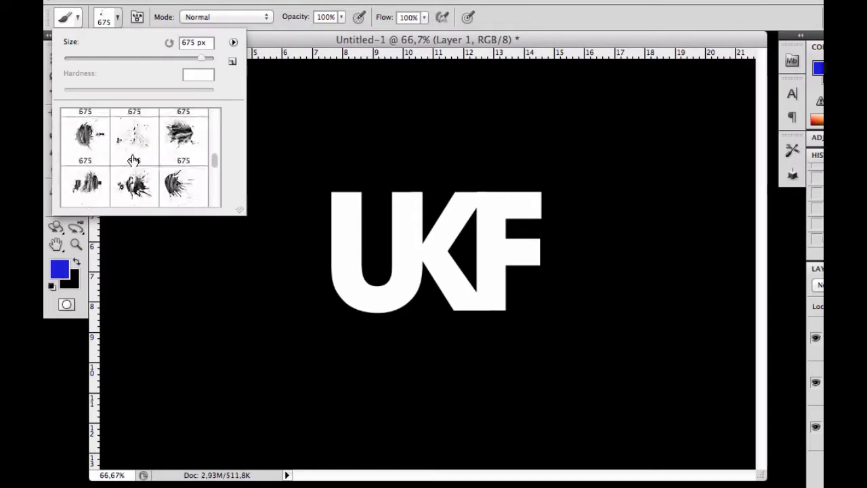
{"action": "scroll", "coordinate": [166, 169], "scroll_direction": "up", "scroll_amount": 3}
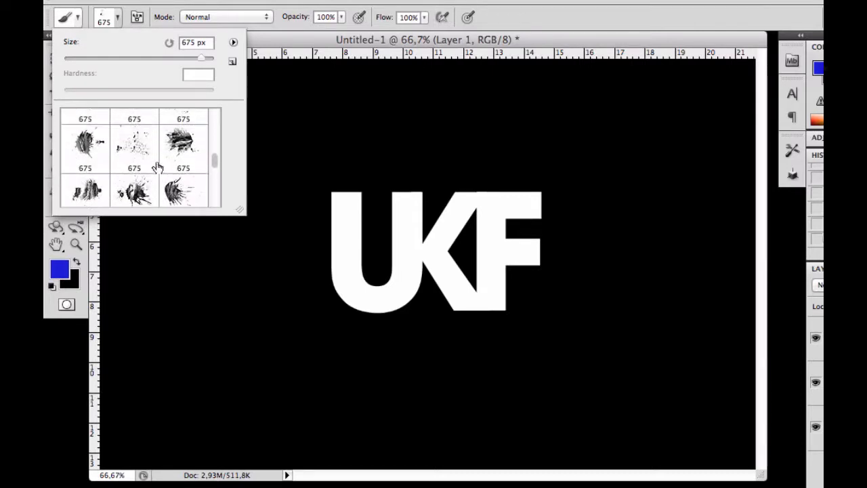
{"action": "scroll", "coordinate": [88, 184], "scroll_direction": "down", "scroll_amount": 3}
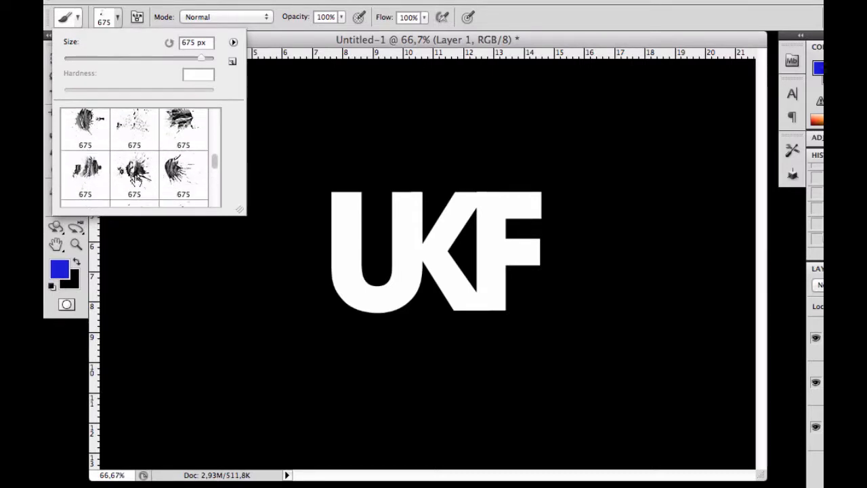
{"action": "scroll", "coordinate": [195, 146], "scroll_direction": "up", "scroll_amount": 3}
{"action": "left_click", "coordinate": [182, 149]}
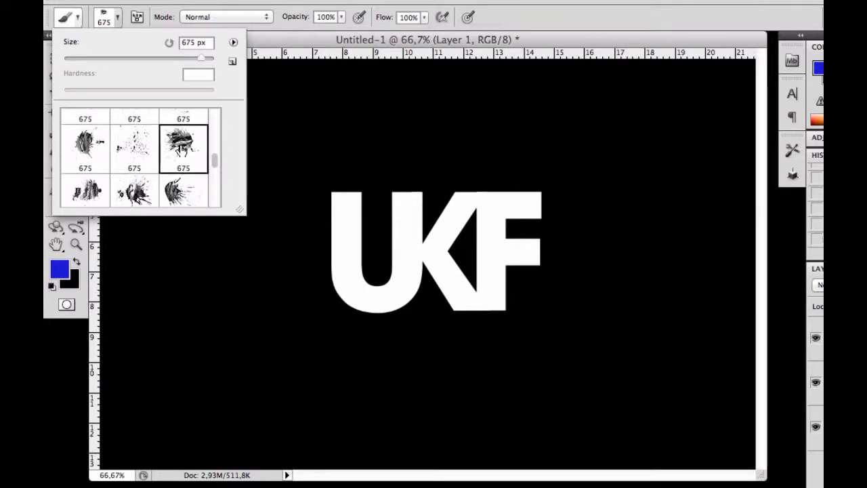
{"action": "left_click", "coordinate": [118, 19]}
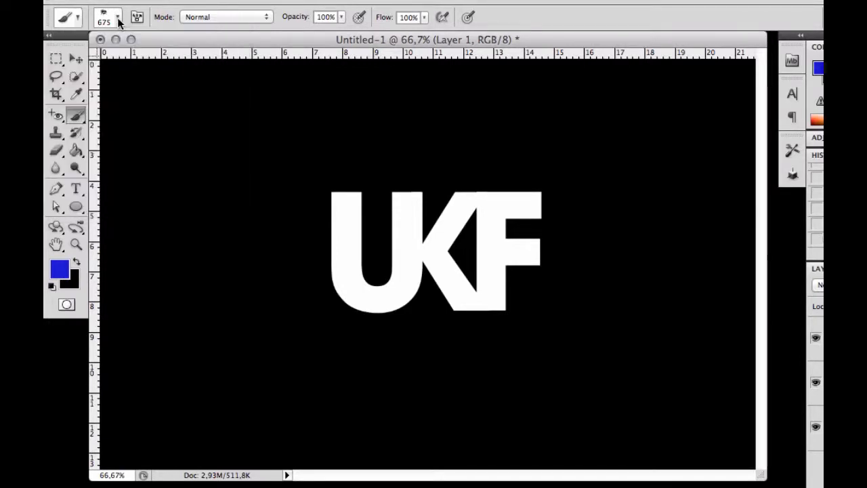
{"action": "left_click", "coordinate": [508, 260]}
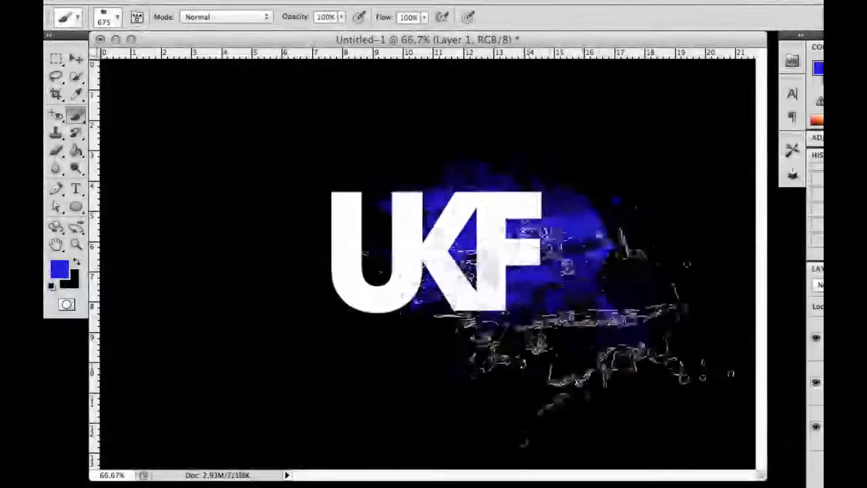
- Add a new layer and stamp a different 675 px splatter brush, a dense blot with stray marks, in blue behind the lower U
{"action": "left_click", "coordinate": [741, 480]}
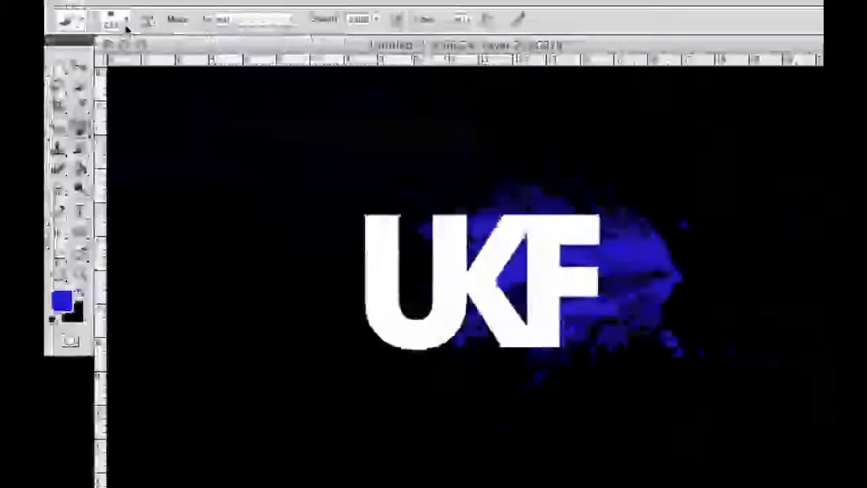
{"action": "left_click", "coordinate": [125, 20]}
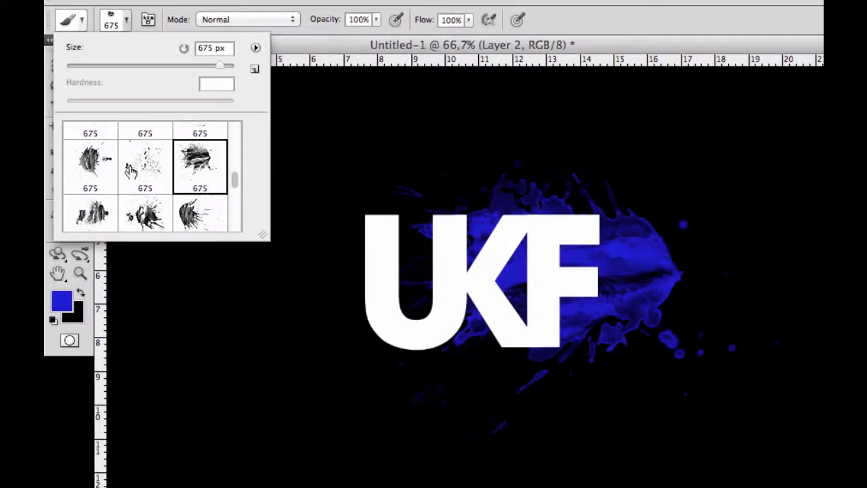
{"action": "scroll", "coordinate": [131, 170], "scroll_direction": "down", "scroll_amount": 5}
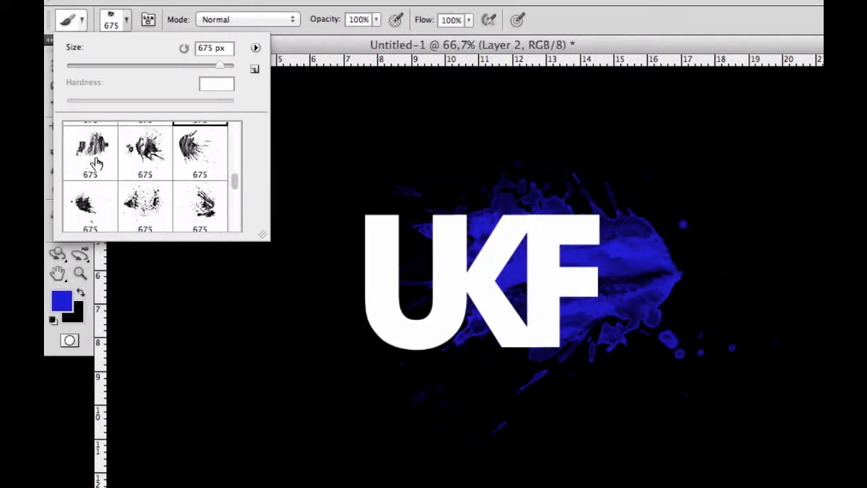
{"action": "scroll", "coordinate": [96, 170], "scroll_direction": "down", "scroll_amount": 5}
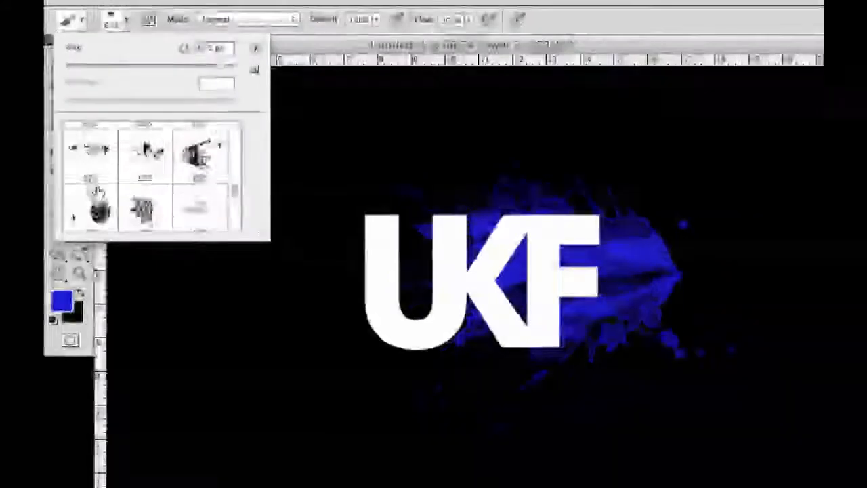
{"action": "scroll", "coordinate": [95, 197], "scroll_direction": "up", "scroll_amount": 2}
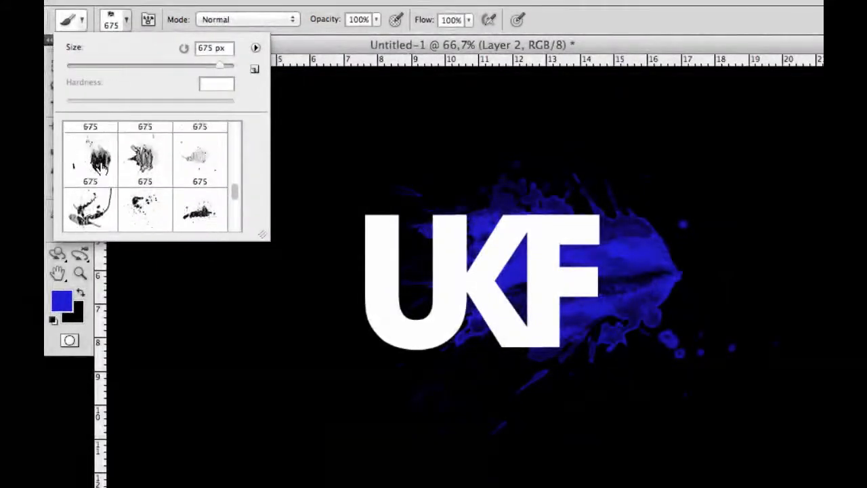
{"action": "left_click", "coordinate": [90, 200]}
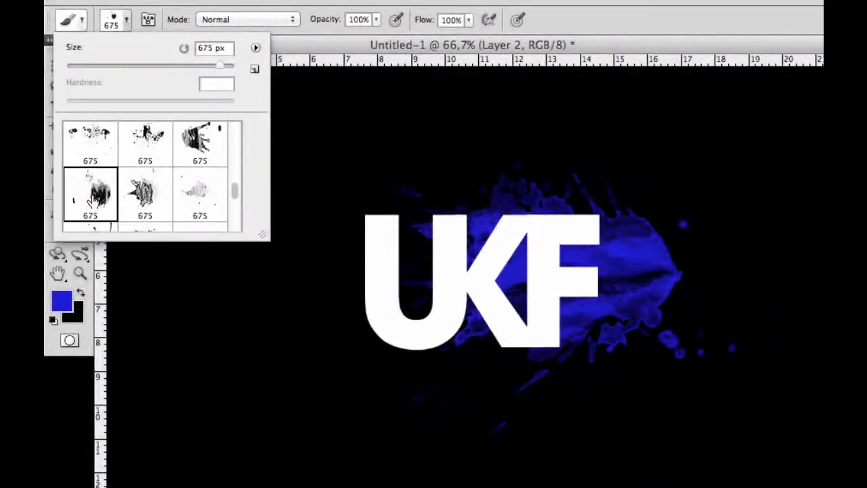
{"action": "left_click", "coordinate": [122, 27]}
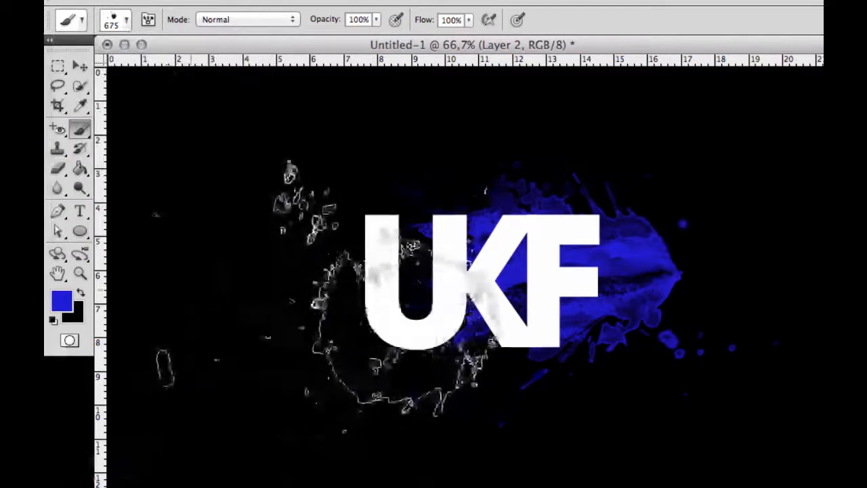
{"action": "left_click", "coordinate": [320, 288]}
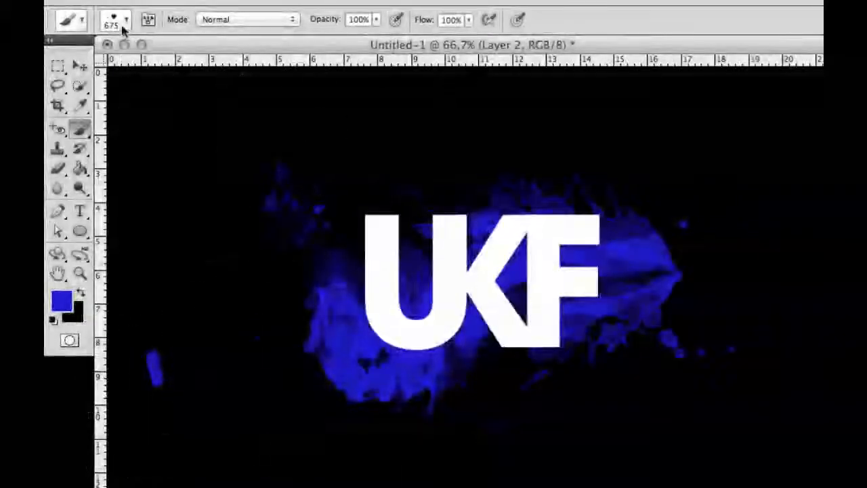
- Add another layer and stamp the 675 px splatter brush with a long sideways streak in blue behind the upper part of the U
{"action": "left_click", "coordinate": [123, 27]}
{"action": "scroll", "coordinate": [124, 164], "scroll_direction": "up", "scroll_amount": 5}
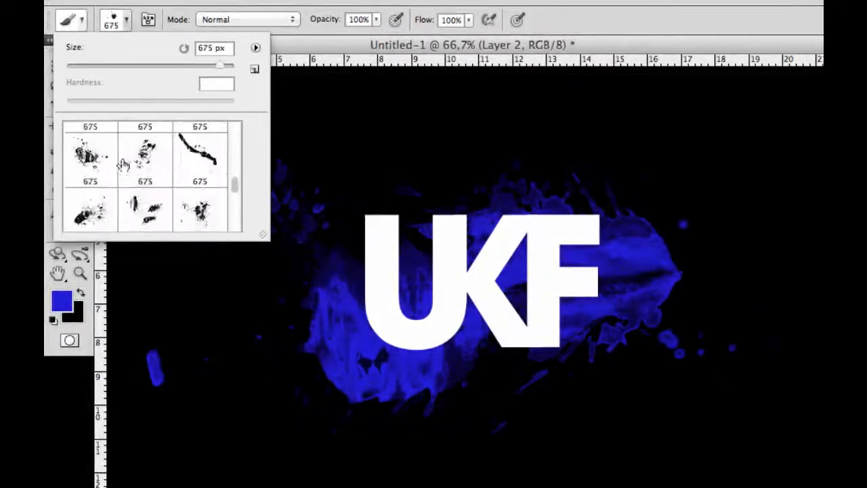
{"action": "scroll", "coordinate": [122, 169], "scroll_direction": "up", "scroll_amount": 8}
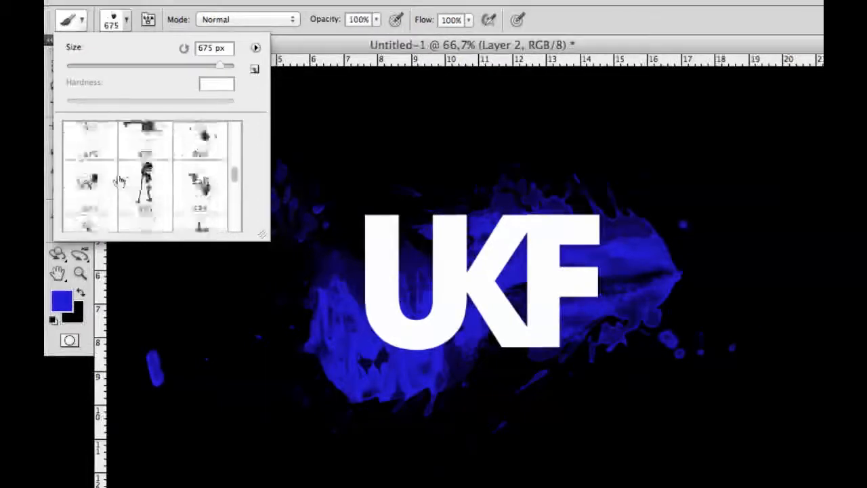
{"action": "scroll", "coordinate": [119, 180], "scroll_direction": "up", "scroll_amount": 3}
{"action": "left_click", "coordinate": [145, 174]}
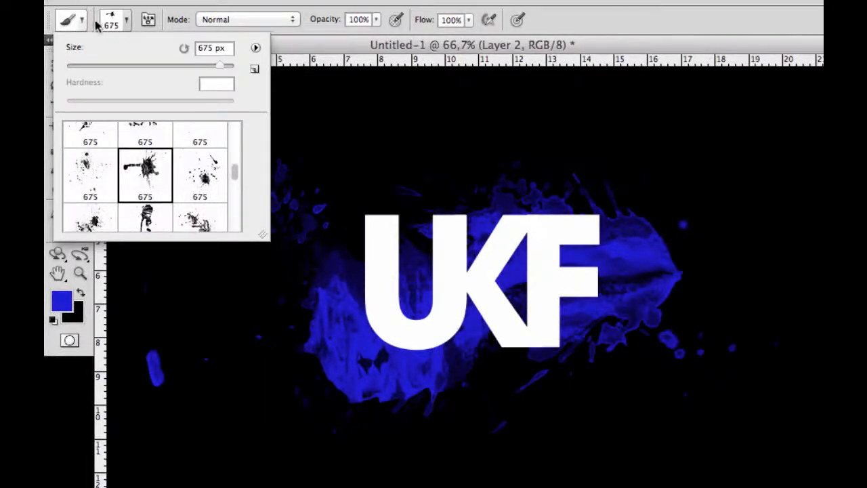
{"action": "left_click", "coordinate": [128, 21]}
{"action": "left_click", "coordinate": [344, 232]}
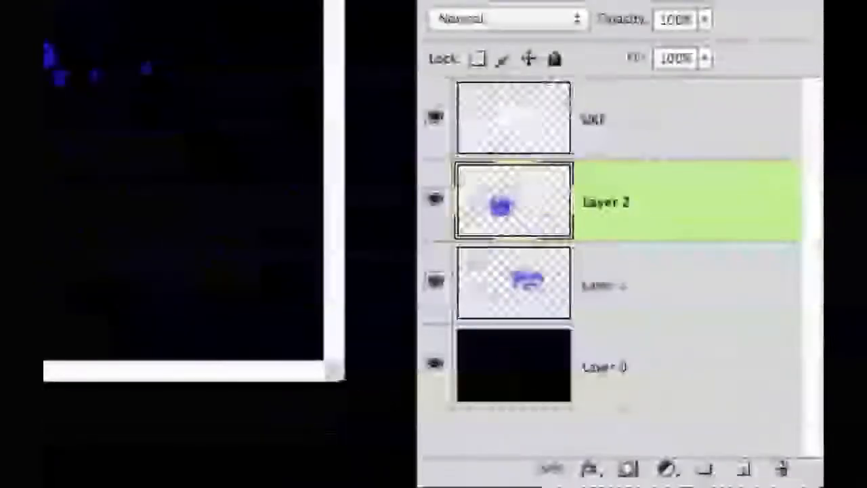
{"action": "left_click", "coordinate": [745, 471]}
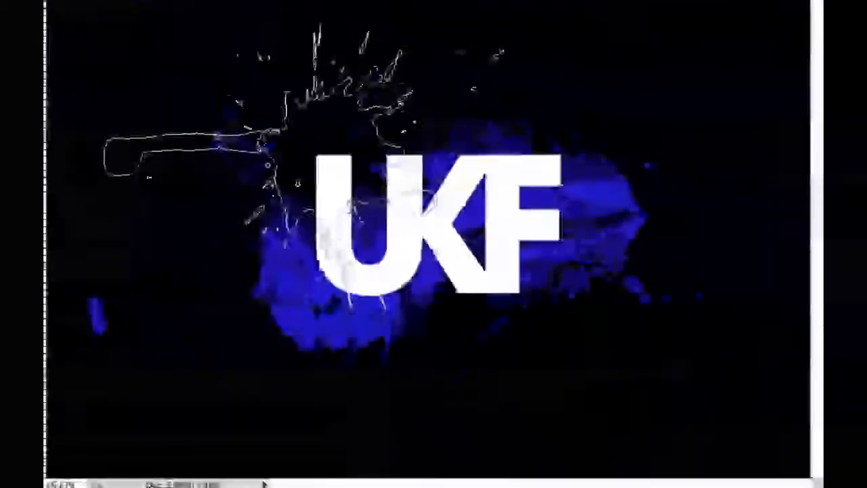
{"action": "left_click", "coordinate": [261, 124]}
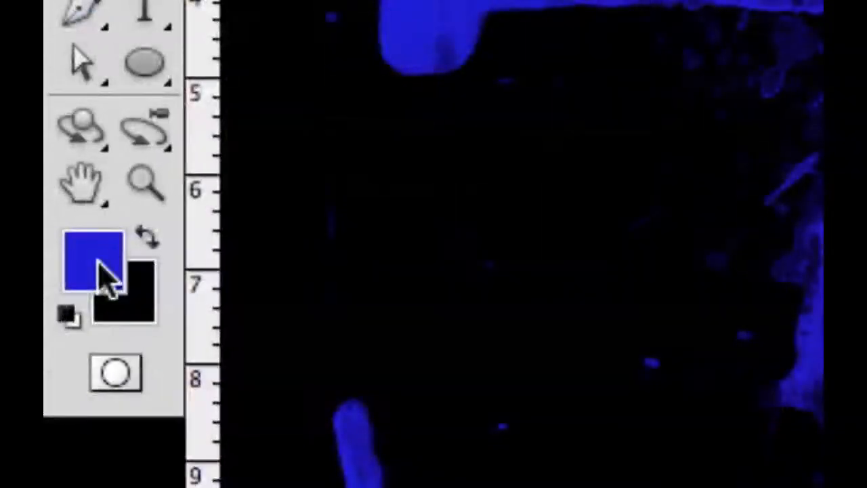
- Set the foreground colour to yellow with RGB values 212, 205, 0
{"action": "left_click", "coordinate": [60, 256]}
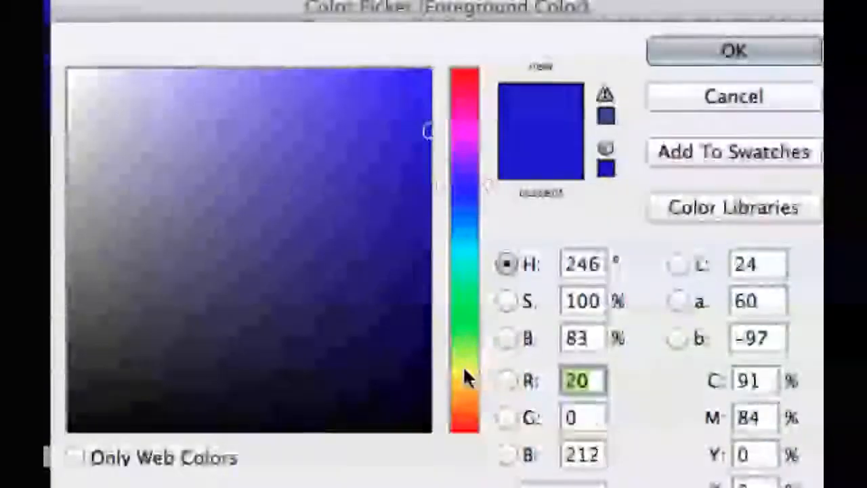
{"action": "left_click", "coordinate": [465, 373]}
{"action": "left_click", "coordinate": [466, 372]}
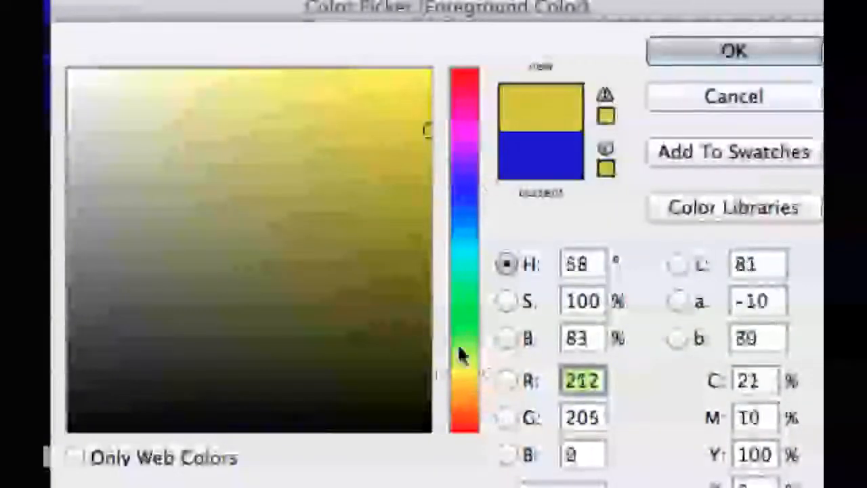
{"action": "left_click", "coordinate": [735, 53]}
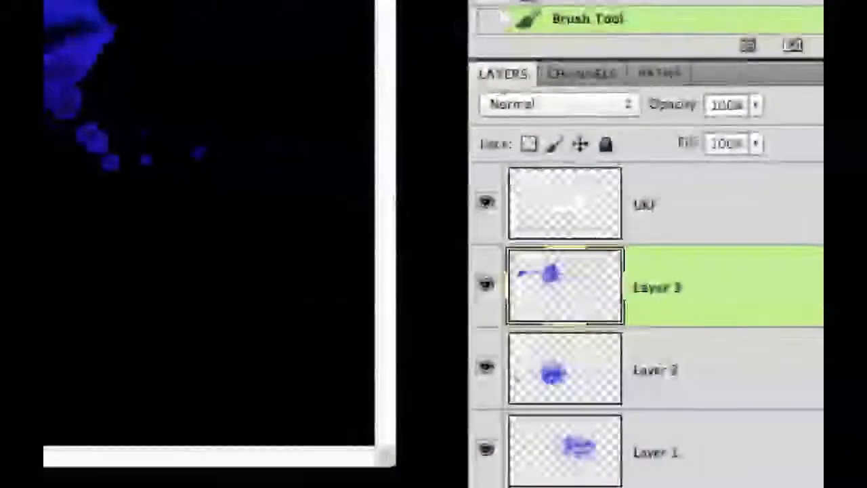
- Add a new layer below the UKF lettering and stamp a finely speckled 675 px splatter brush in yellow behind the top of the K and F
{"action": "key", "text": "alt+shift+super+n"}
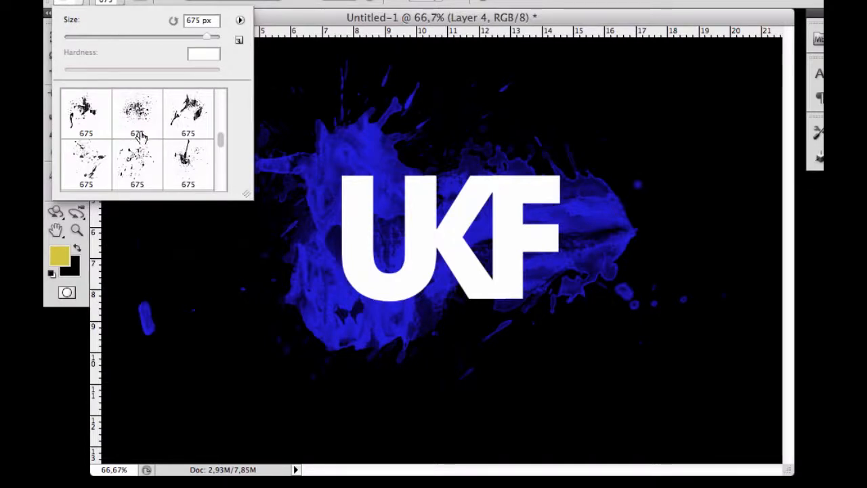
{"action": "left_click", "coordinate": [140, 122]}
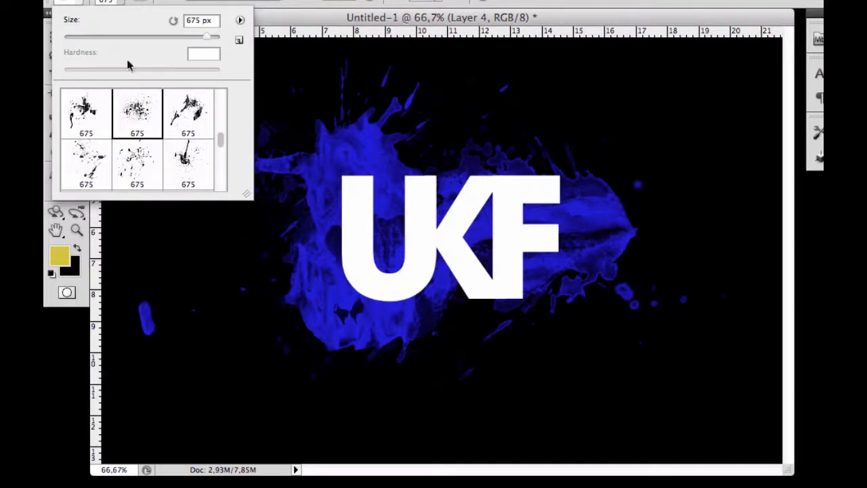
{"action": "left_click", "coordinate": [119, 2]}
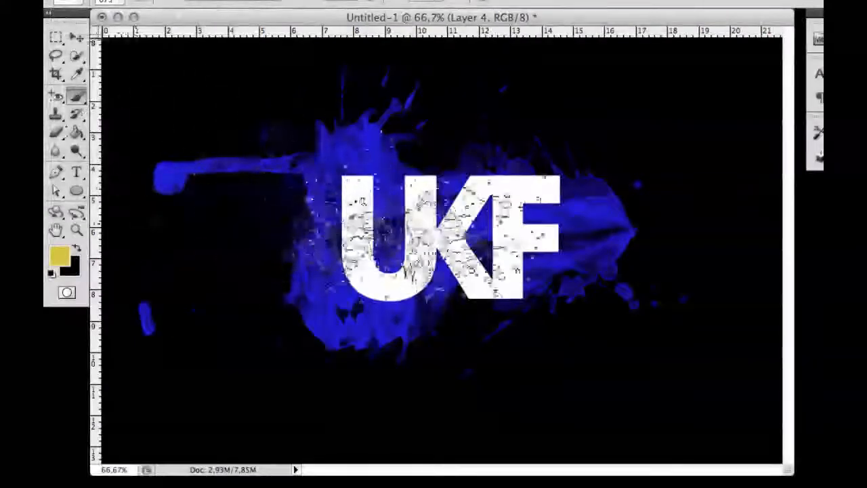
{"action": "left_click", "coordinate": [501, 146]}
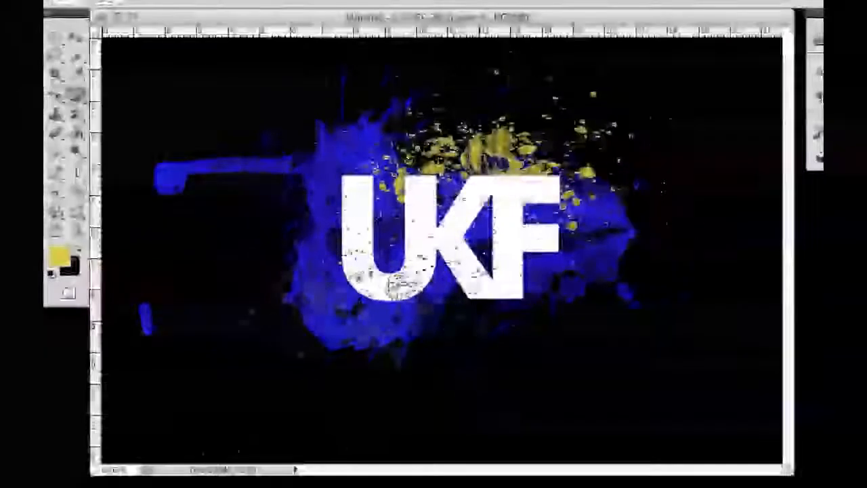
- Try stamping a different 675 px splatter brush, speckled with stray drops, in yellow over the outer edge of the U
{"action": "left_click", "coordinate": [122, 4]}
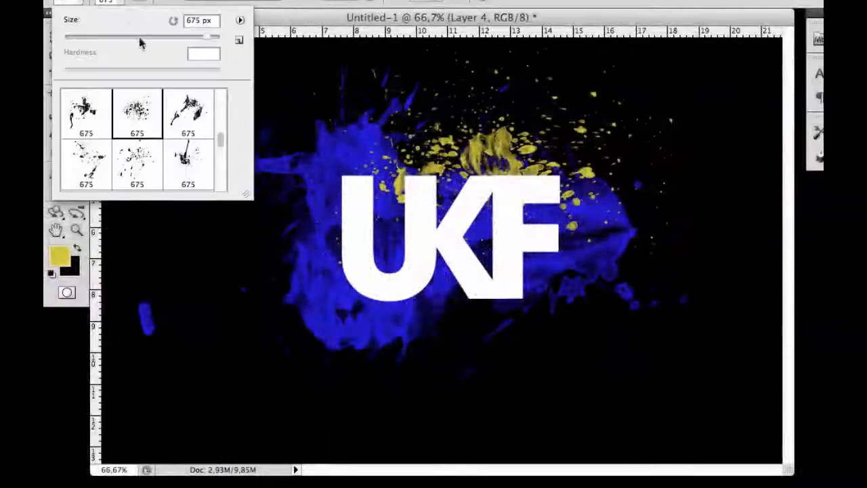
{"action": "scroll", "coordinate": [107, 157], "scroll_direction": "down", "scroll_amount": 3}
{"action": "scroll", "coordinate": [109, 141], "scroll_direction": "up", "scroll_amount": 1}
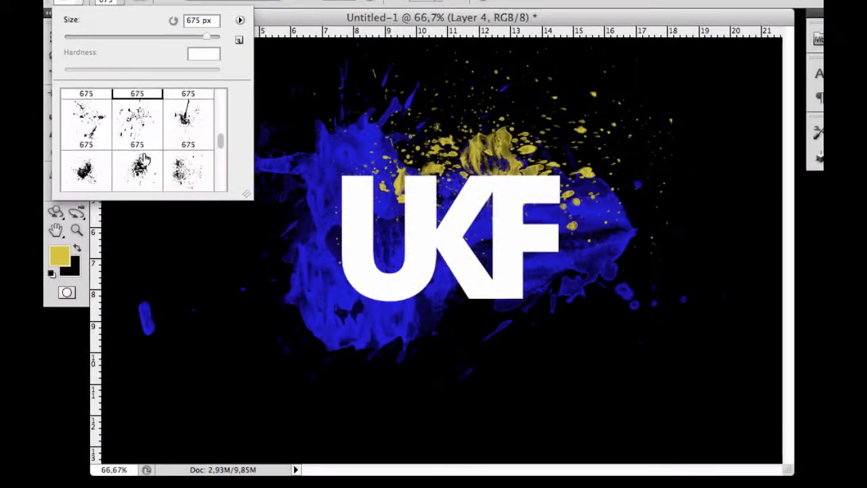
{"action": "scroll", "coordinate": [144, 159], "scroll_direction": "down", "scroll_amount": 2}
{"action": "left_click", "coordinate": [187, 126]}
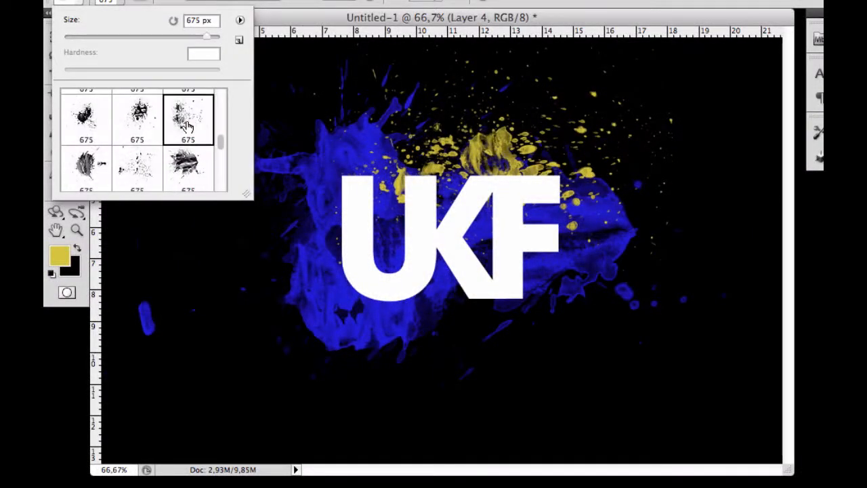
{"action": "left_click", "coordinate": [104, 9]}
{"action": "left_click", "coordinate": [308, 265]}
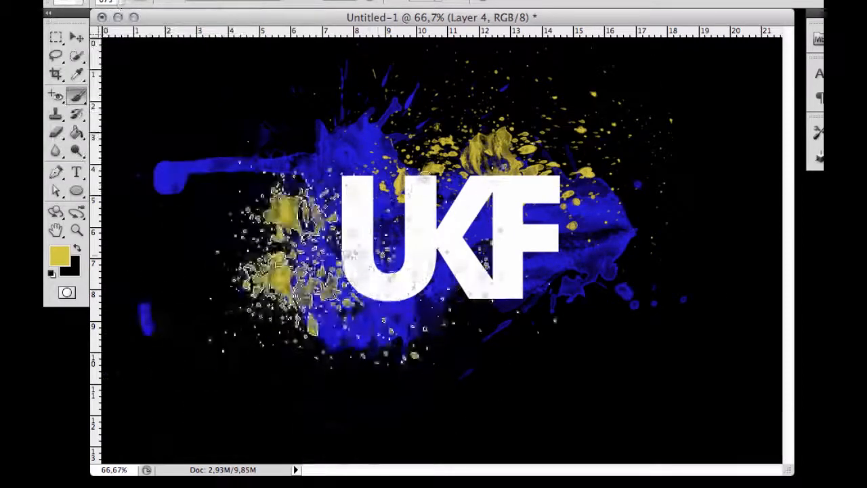
{"action": "key", "text": "super+z"}
- Choose the 675 px splatter brush with a solid pointed blot and wide scattered drops, and stamp it in yellow behind the lower letters
{"action": "left_click", "coordinate": [119, 3]}
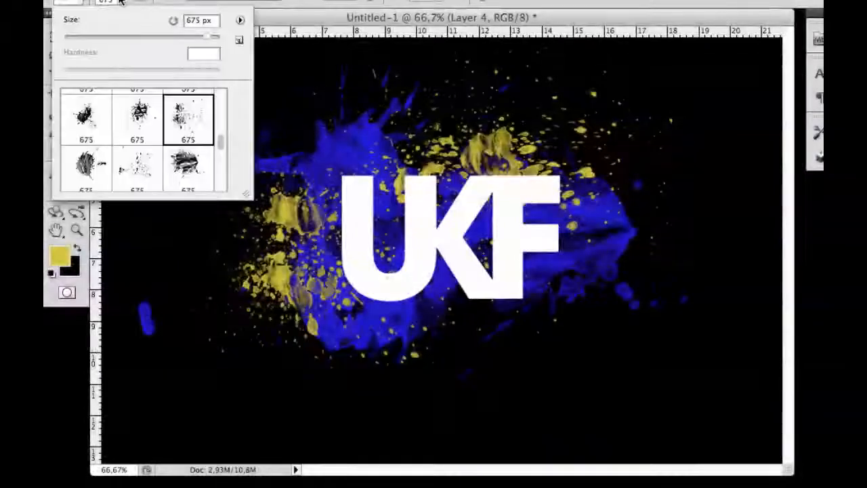
{"action": "scroll", "coordinate": [166, 139], "scroll_direction": "down", "scroll_amount": 5}
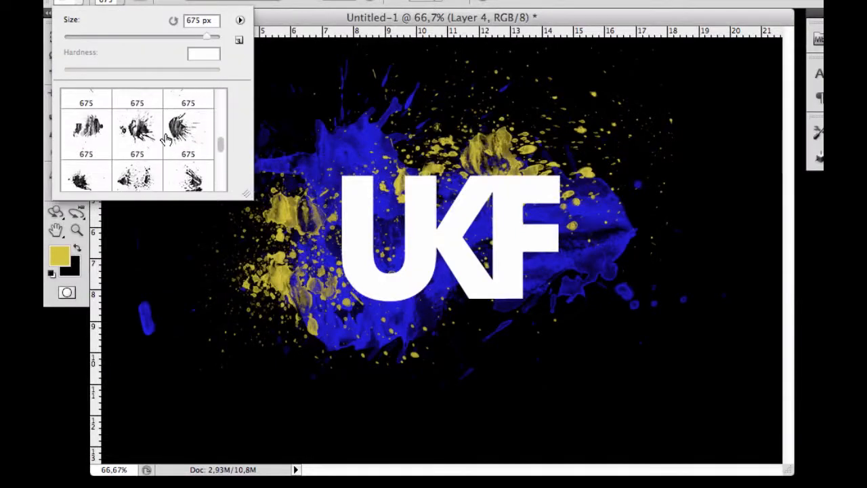
{"action": "scroll", "coordinate": [166, 139], "scroll_direction": "down", "scroll_amount": 3}
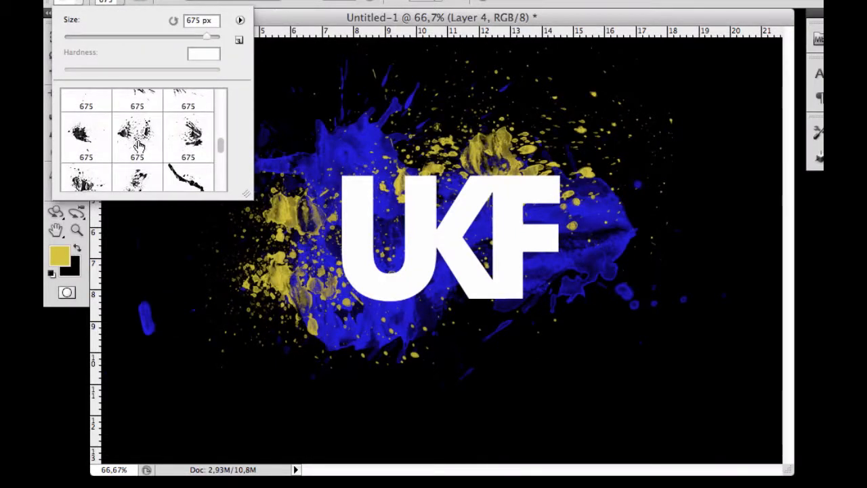
{"action": "left_click", "coordinate": [138, 145]}
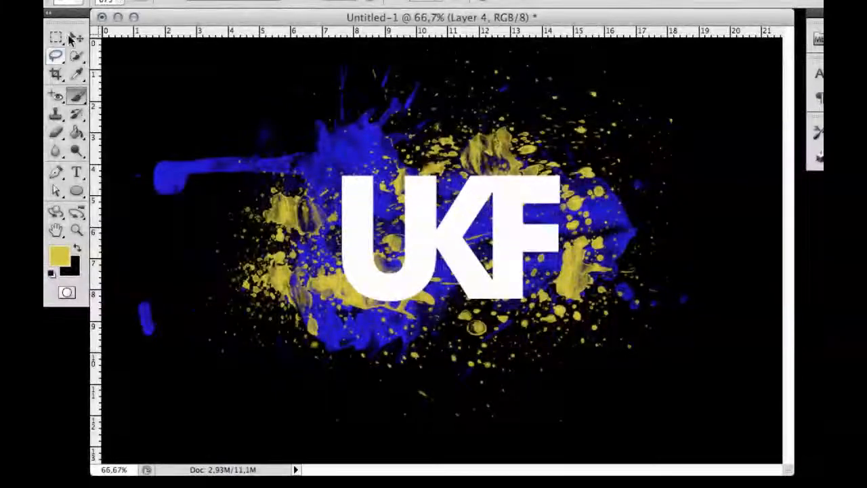
- Undo both yellow stamps, add a new layer and stamp the pointed splatter brush in yellow behind the lower U and K
{"action": "left_click", "coordinate": [71, 38]}
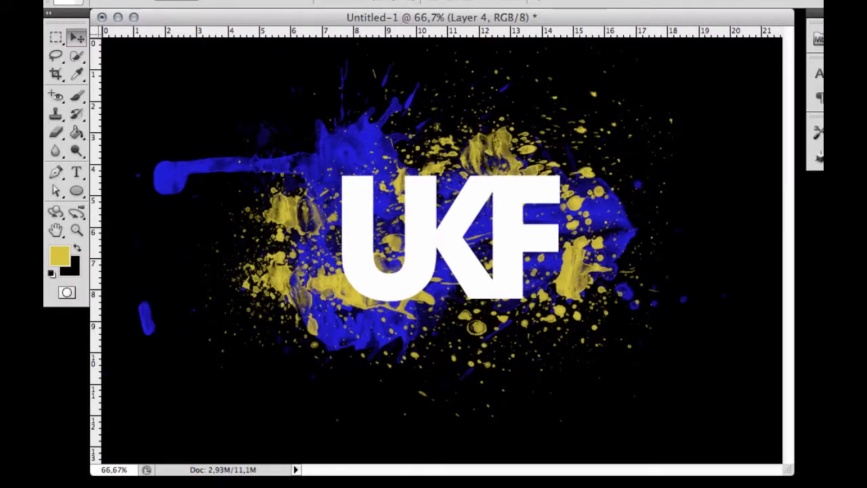
{"action": "key", "text": "super+z"}
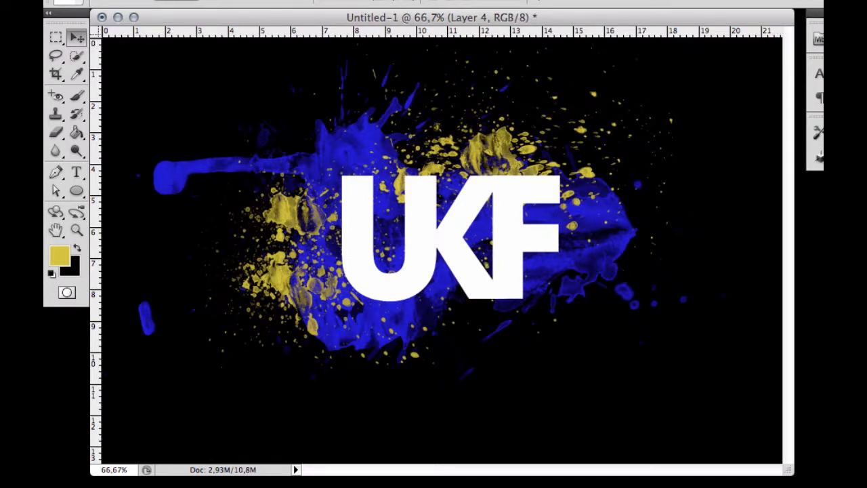
{"action": "key", "text": "alt+super+z"}
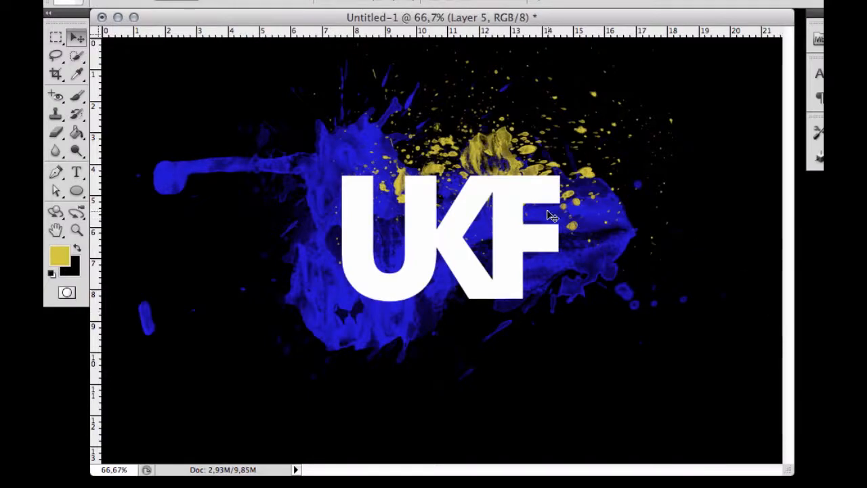
{"action": "left_click", "coordinate": [75, 95]}
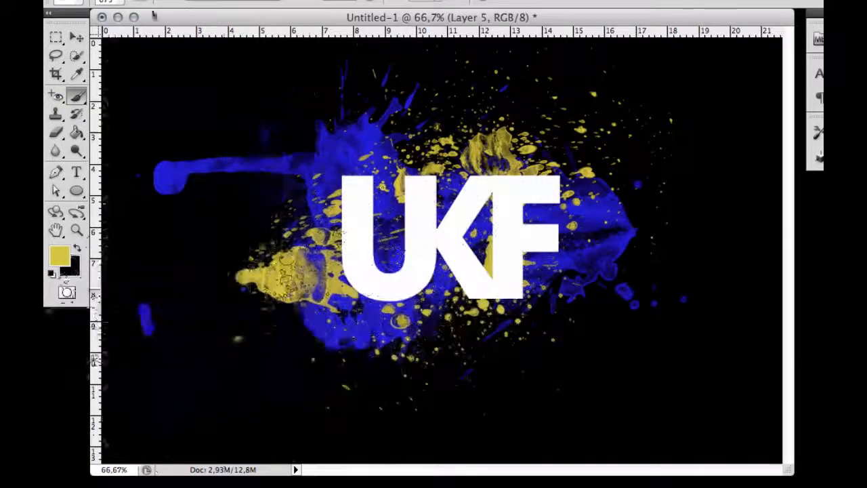
- Add another layer and stamp a different 675 px splatter brush, a small blot trailing speckles, in yellow around the lower K and F
{"action": "left_click", "coordinate": [119, 7]}
{"action": "scroll", "coordinate": [130, 148], "scroll_direction": "down", "scroll_amount": 6}
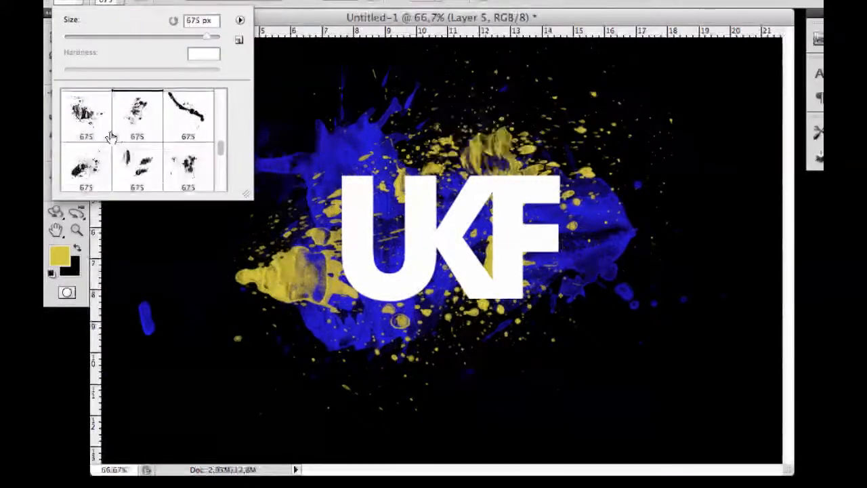
{"action": "scroll", "coordinate": [130, 147], "scroll_direction": "down", "scroll_amount": 2}
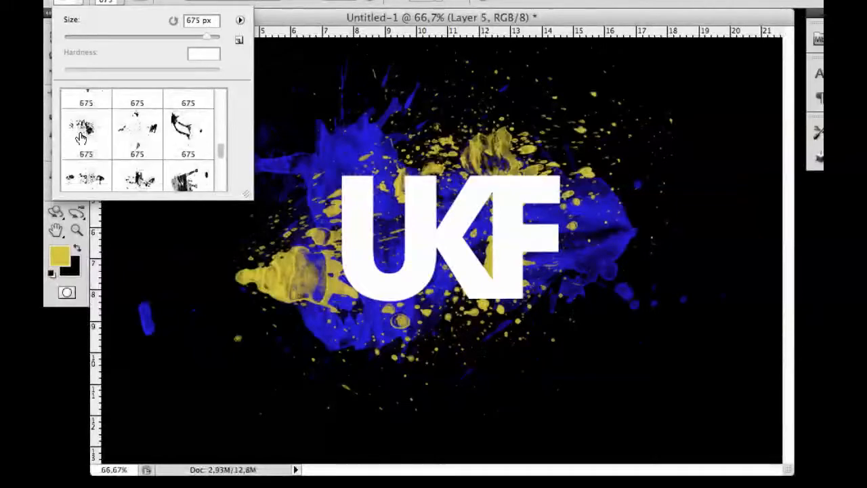
{"action": "left_click", "coordinate": [82, 137]}
{"action": "left_click", "coordinate": [118, 2]}
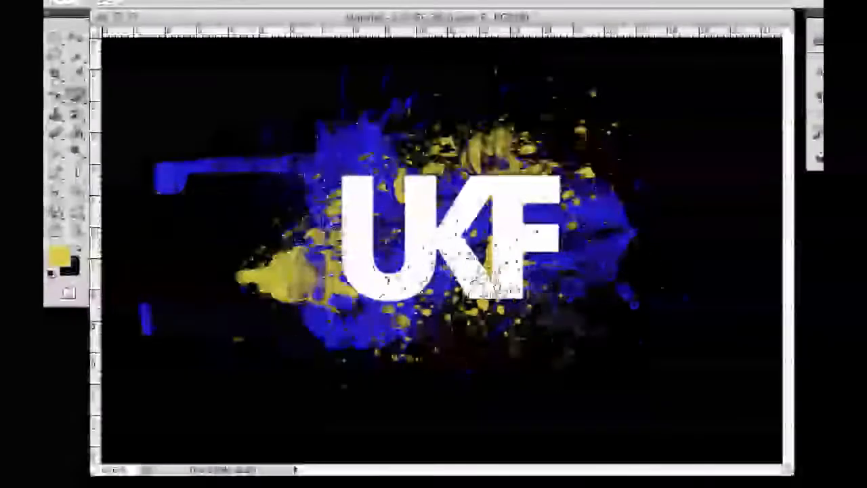
{"action": "left_click", "coordinate": [485, 261]}
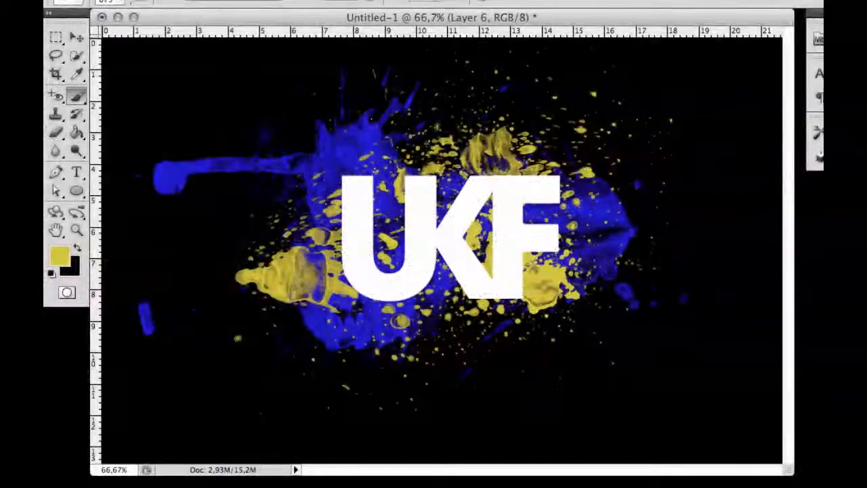
- Move the newest yellow splatter layer, Layer 6, above the UKF layer so it covers part of the lettering
{"action": "left_click", "coordinate": [77, 41]}
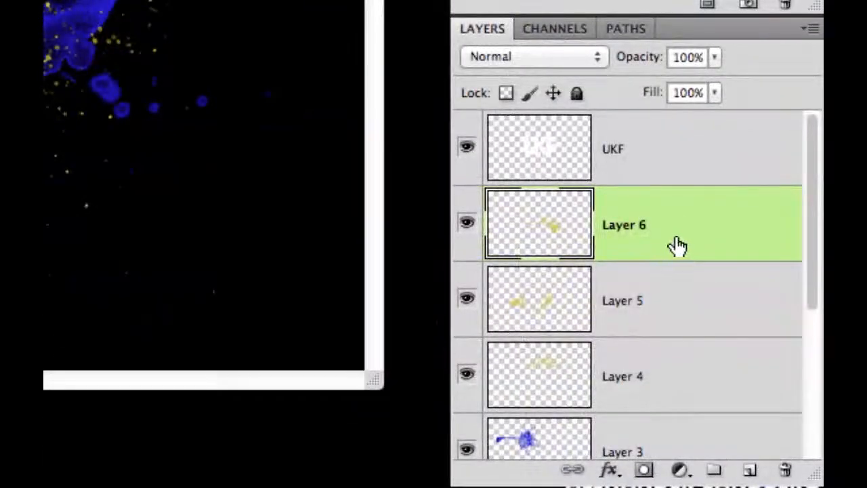
{"action": "left_click_drag", "start_coordinate": [676, 238], "coordinate": [672, 90]}
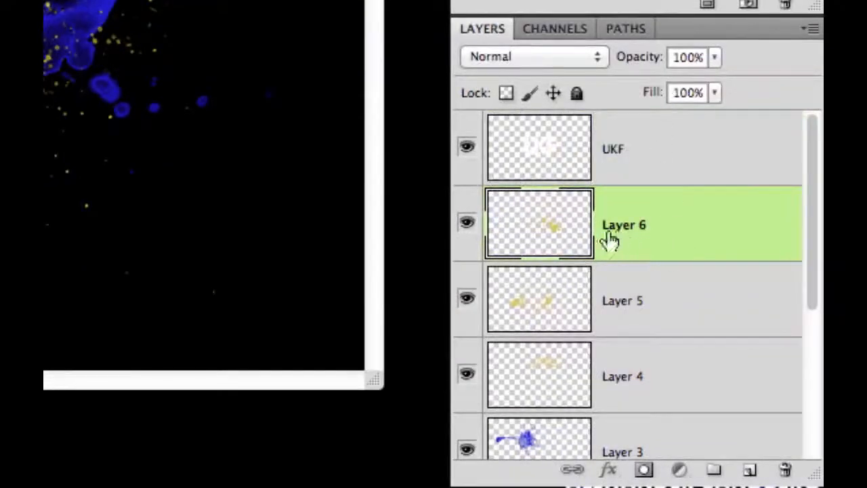
{"action": "left_click_drag", "start_coordinate": [606, 237], "coordinate": [580, 136]}
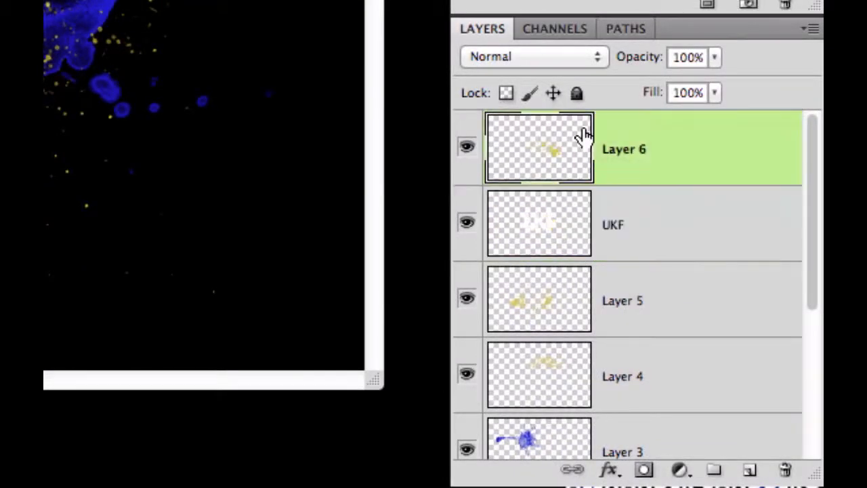
- Try the blue splatter Layer 1 at the top of the layer stack, and place it directly beneath the UKF layer
{"action": "scroll", "coordinate": [619, 312], "scroll_direction": "down", "scroll_amount": 1}
{"action": "scroll", "coordinate": [617, 305], "scroll_direction": "down", "scroll_amount": 1}
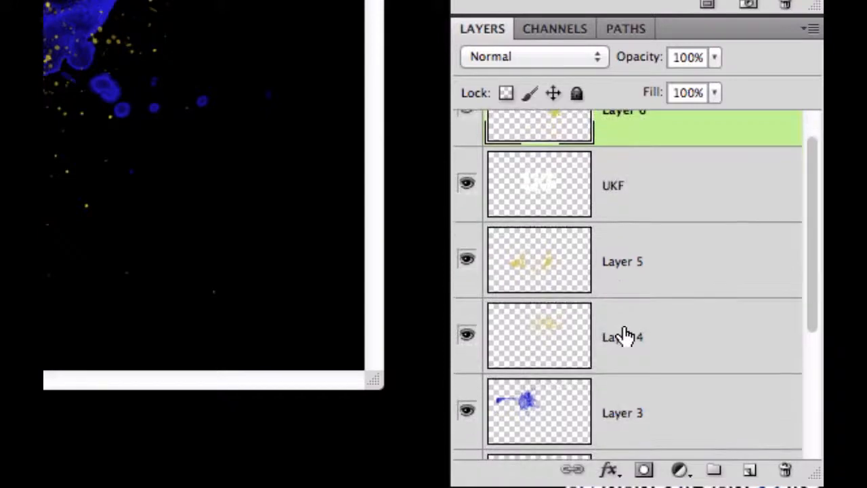
{"action": "scroll", "coordinate": [624, 332], "scroll_direction": "down", "scroll_amount": 3}
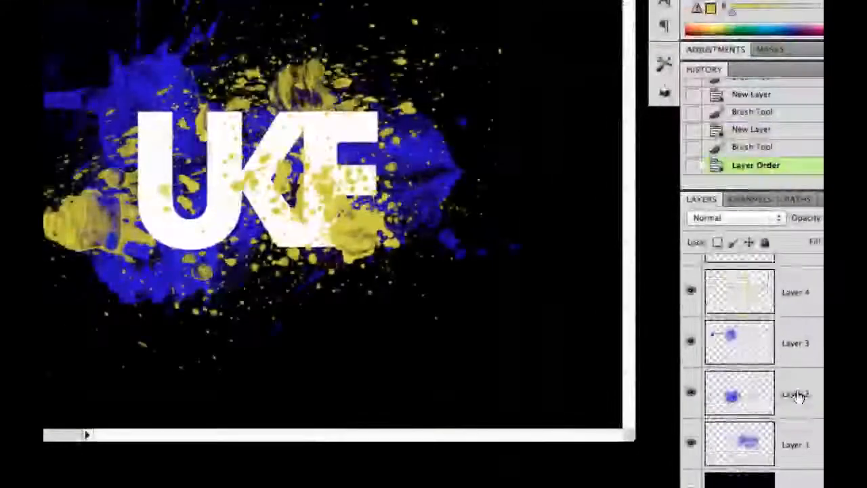
{"action": "scroll", "coordinate": [796, 379], "scroll_direction": "up", "scroll_amount": 5}
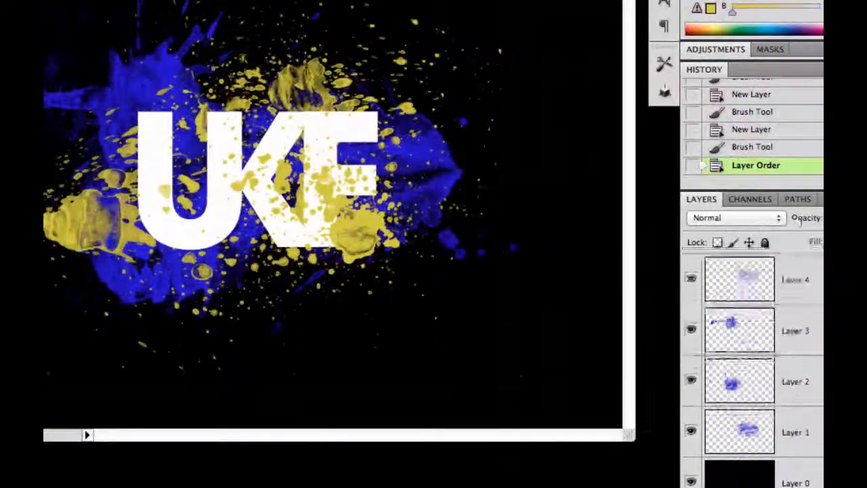
{"action": "left_click", "coordinate": [784, 281]}
{"action": "left_click_drag", "start_coordinate": [784, 281], "coordinate": [792, 261]}
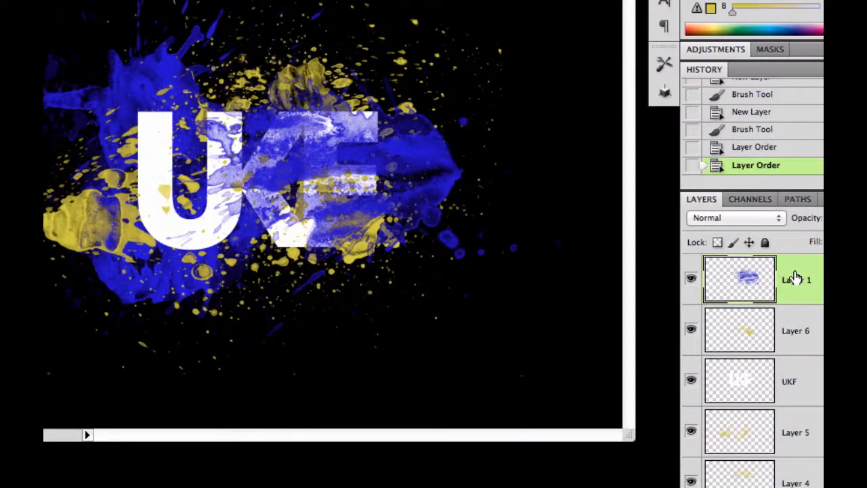
{"action": "left_click_drag", "start_coordinate": [795, 277], "coordinate": [793, 400]}
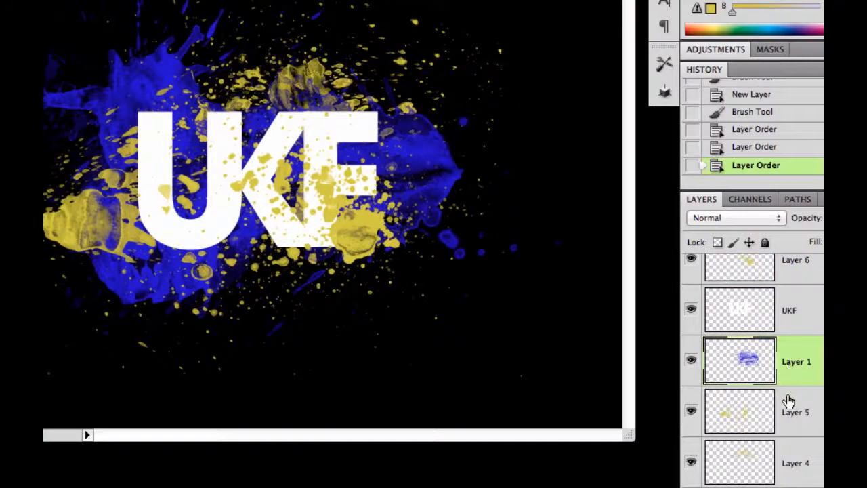
- Move the blue streak splatter, Layer 3, between Layer 6 and the UKF layer so it overlaps the U
{"action": "scroll", "coordinate": [787, 401], "scroll_direction": "down", "scroll_amount": 5}
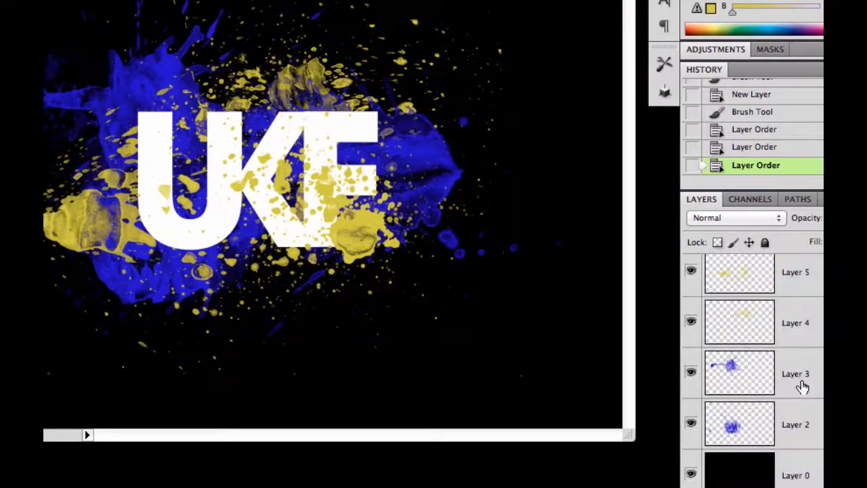
{"action": "mouse_move", "coordinate": [803, 387]}
{"action": "left_mouse_down"}
{"action": "mouse_move", "coordinate": [817, 309]}
{"action": "mouse_move", "coordinate": [774, 265]}
{"action": "mouse_move", "coordinate": [786, 251]}
{"action": "mouse_move", "coordinate": [794, 301]}
{"action": "mouse_move", "coordinate": [788, 248]}
{"action": "mouse_move", "coordinate": [795, 319]}
{"action": "mouse_move", "coordinate": [795, 291]}
{"action": "mouse_move", "coordinate": [793, 301]}
{"action": "left_mouse_up"}
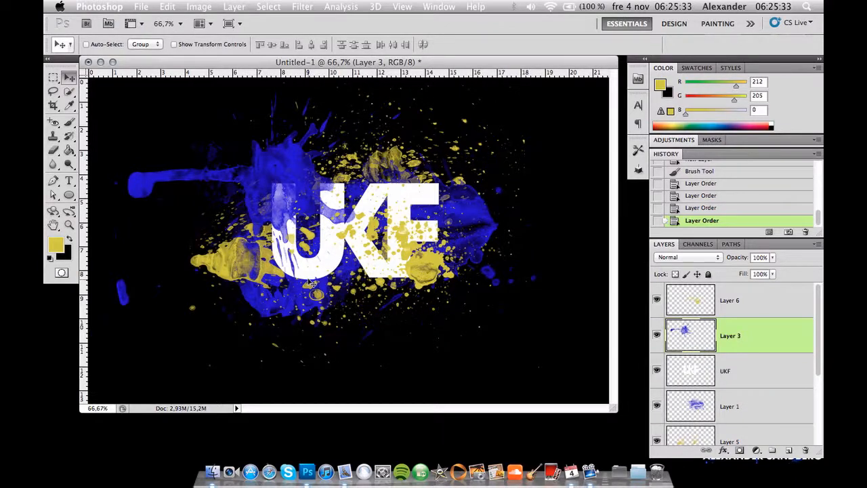
{"action": "left_click", "coordinate": [142, 7]}
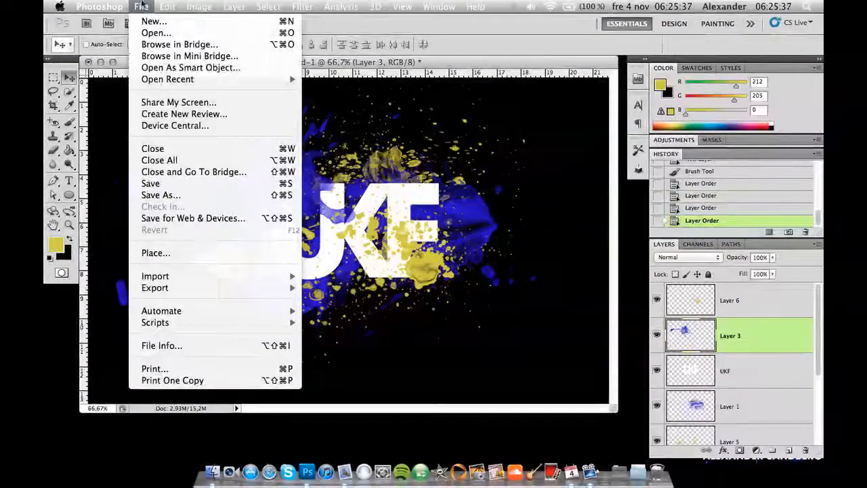
{"action": "left_click", "coordinate": [141, 4]}
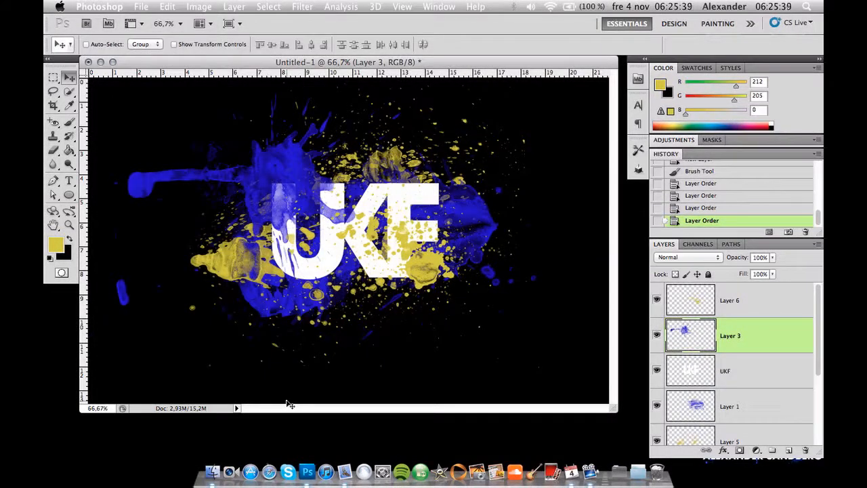